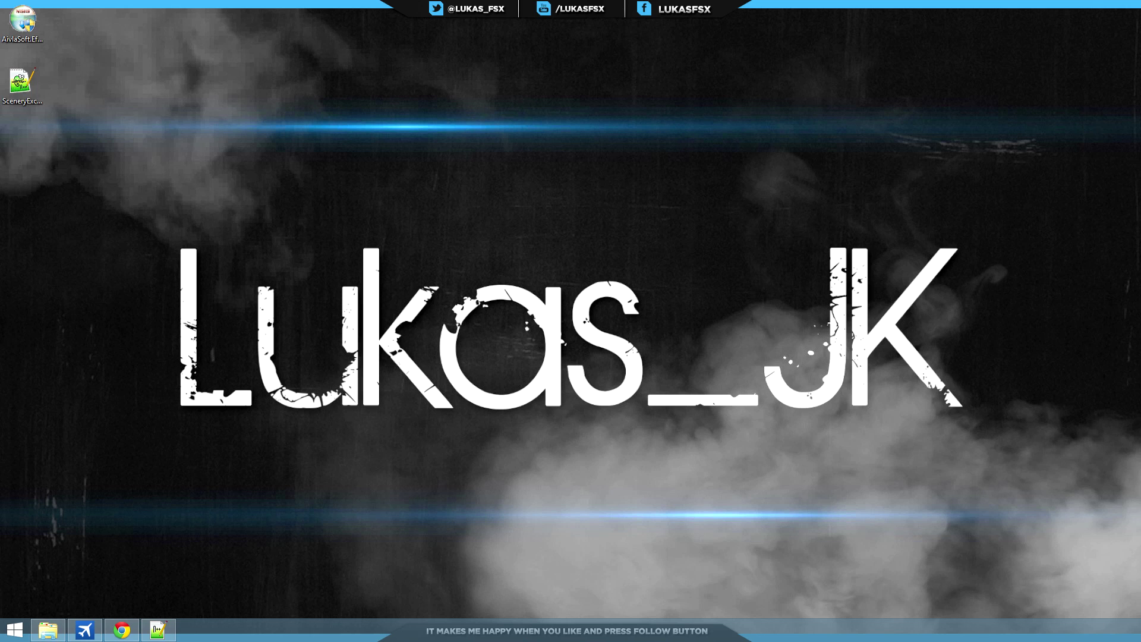
{"action": "left_click", "coordinate": [122, 631]}
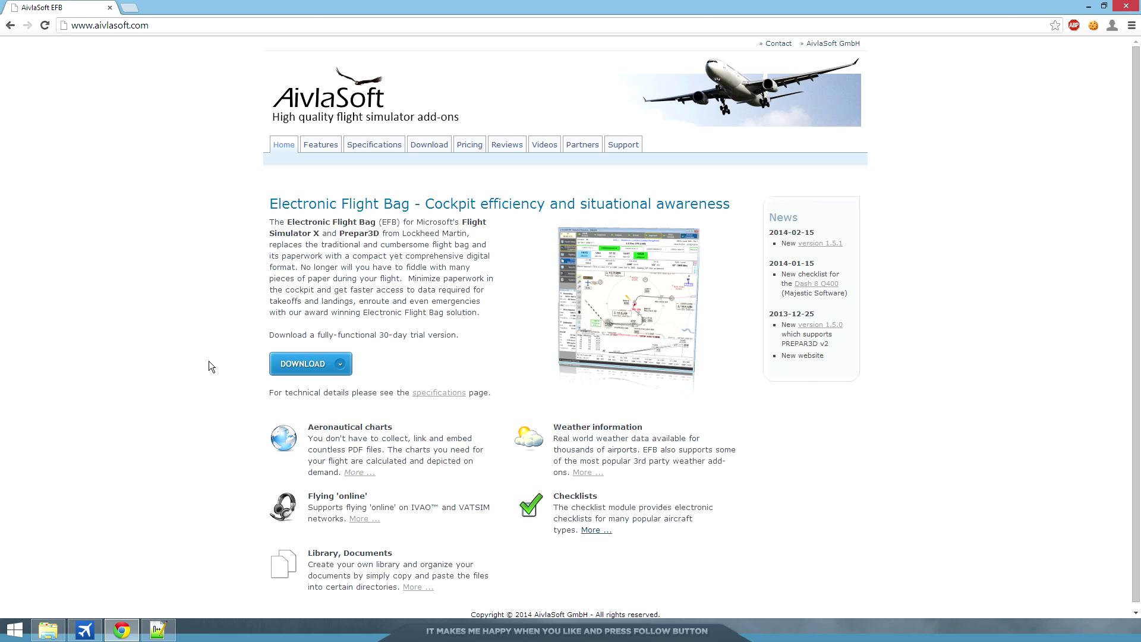
- Close Chrome so the desktop with the EFB setup file is showing
{"action": "key", "text": "ctrl+l"}
{"action": "left_click", "coordinate": [205, 200]}
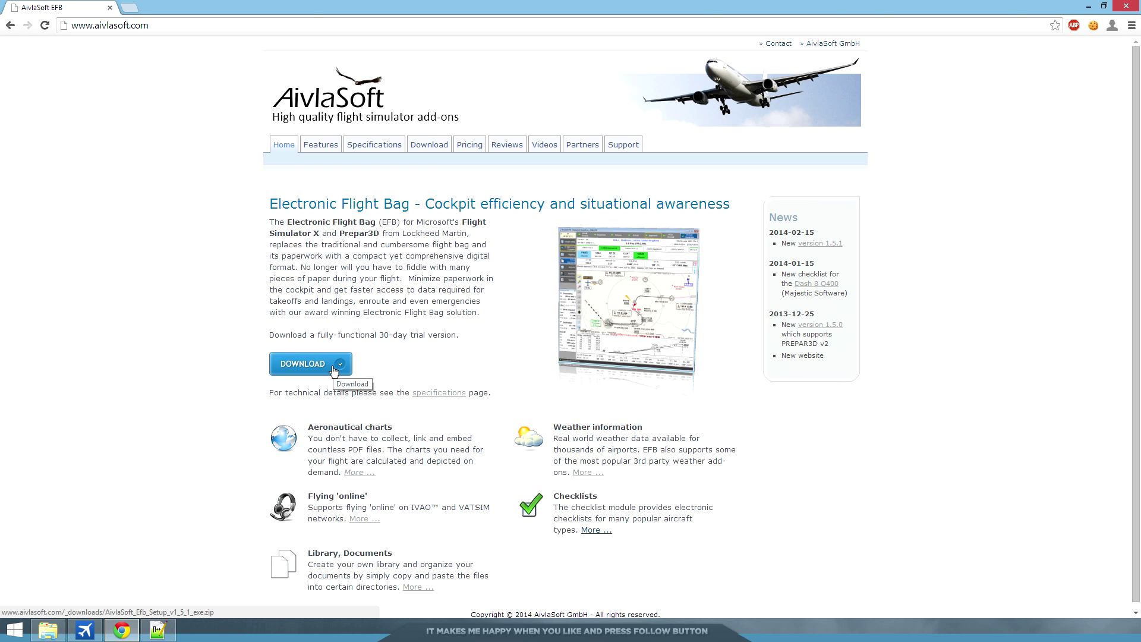
{"action": "left_click", "coordinate": [1087, 11]}
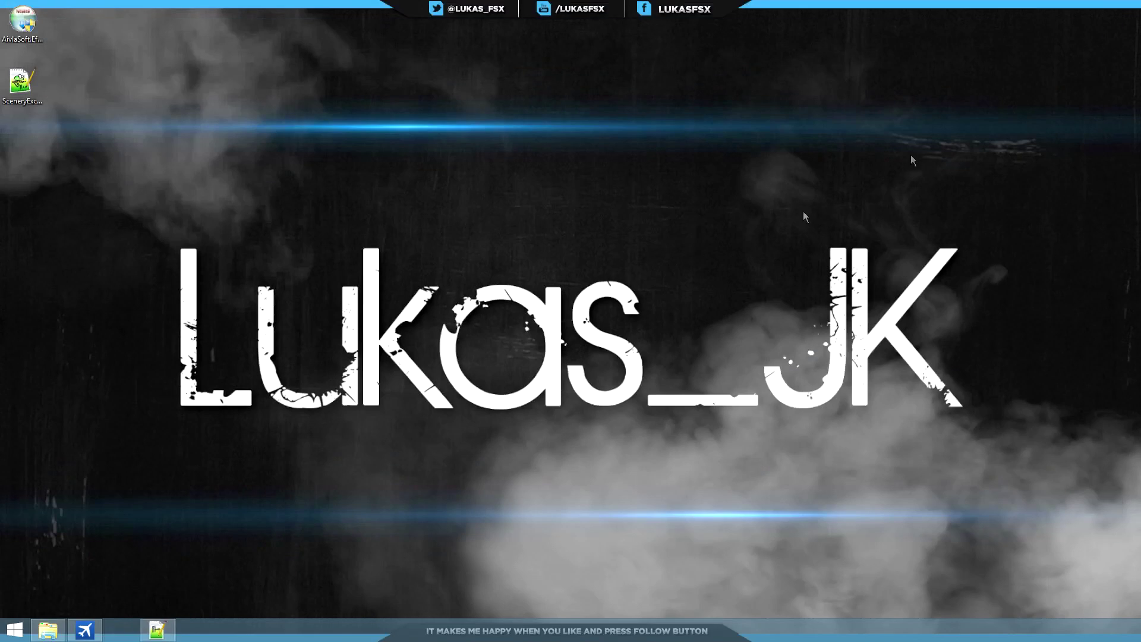
- Run the EFB setup, accept the licence agreement, and include the DataProvider component
{"action": "left_click", "coordinate": [26, 43]}
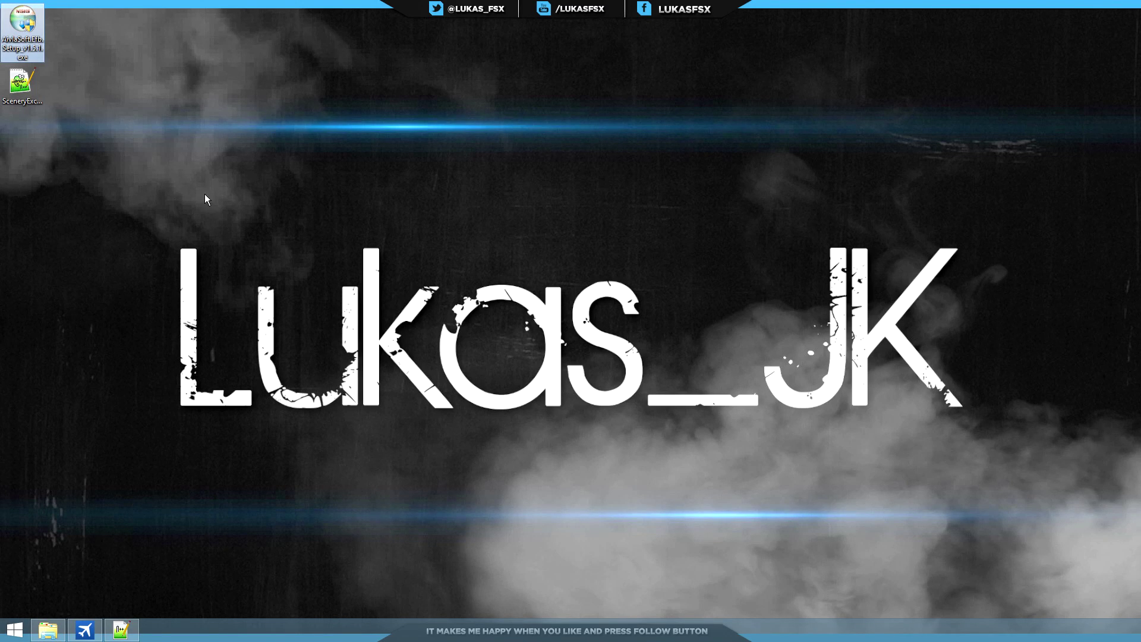
{"action": "left_click", "coordinate": [451, 362]}
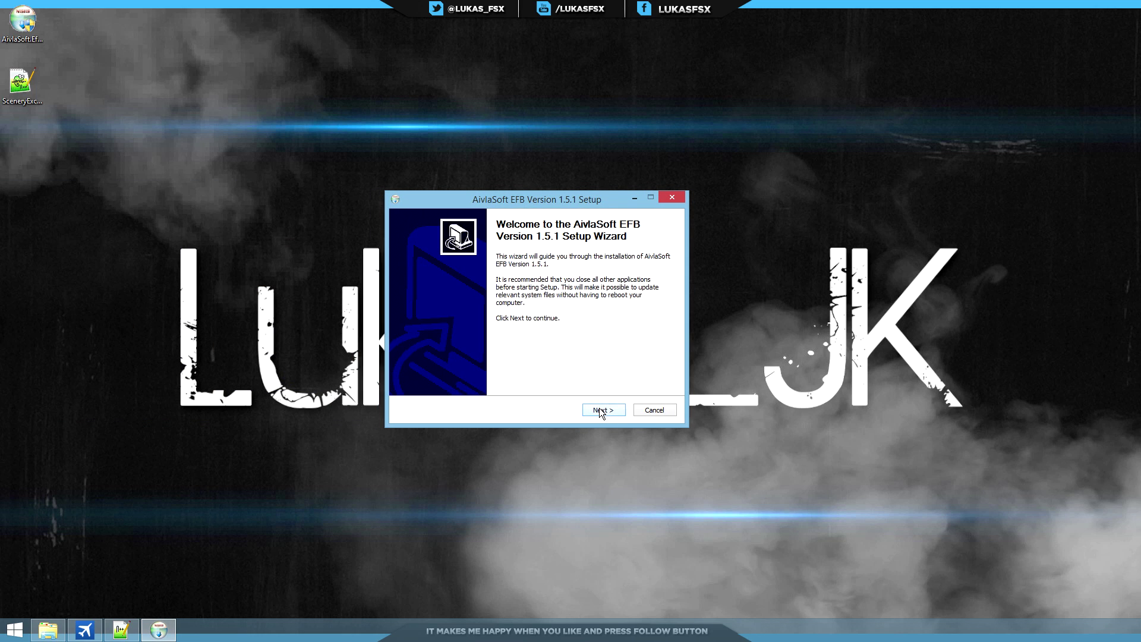
{"action": "left_click", "coordinate": [600, 410]}
{"action": "left_click", "coordinate": [539, 410]}
{"action": "left_click", "coordinate": [588, 411]}
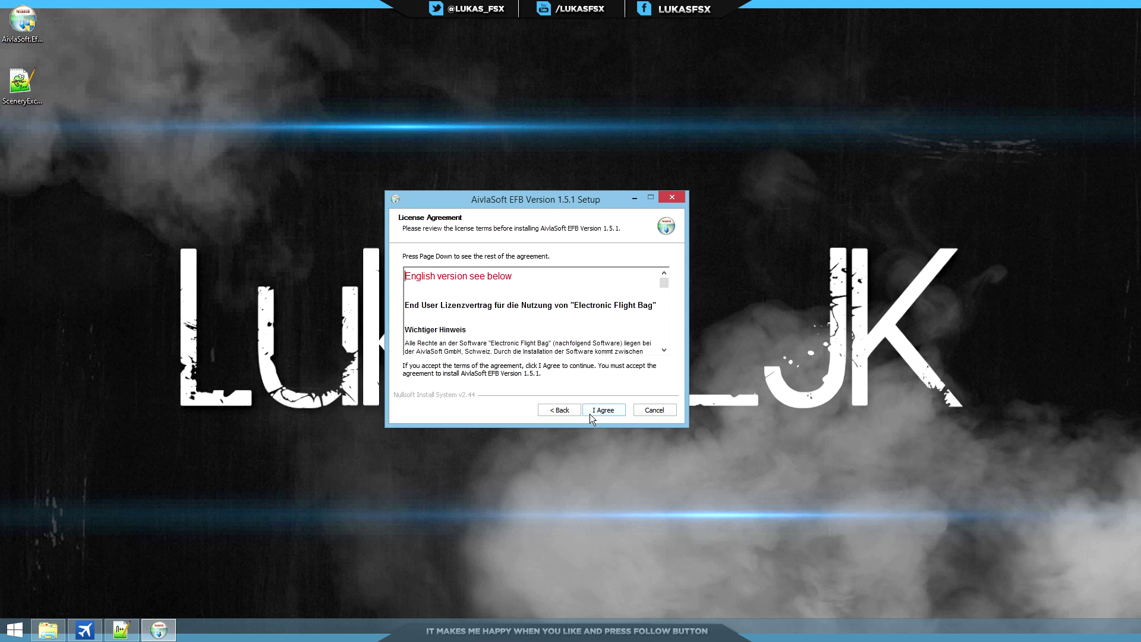
{"action": "left_click", "coordinate": [589, 412]}
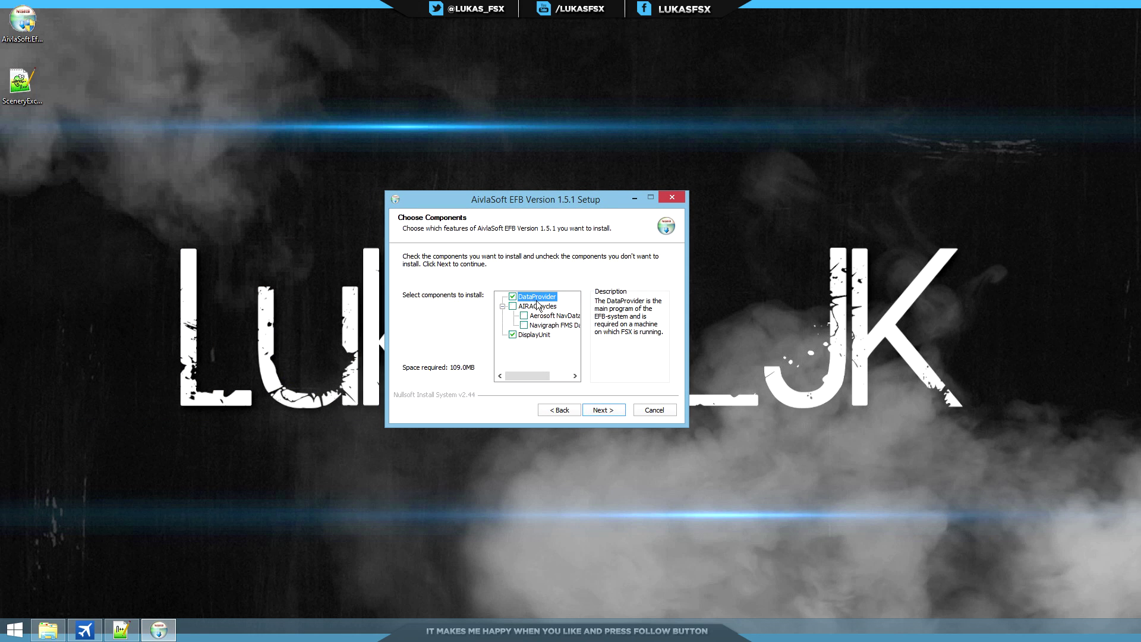
{"action": "left_click", "coordinate": [530, 297]}
- Include DisplayUnit and install EFB 1.5.1 into C:\Program Files (x86)\AivlaSoft\EFB\, then finish
{"action": "left_click", "coordinate": [538, 337]}
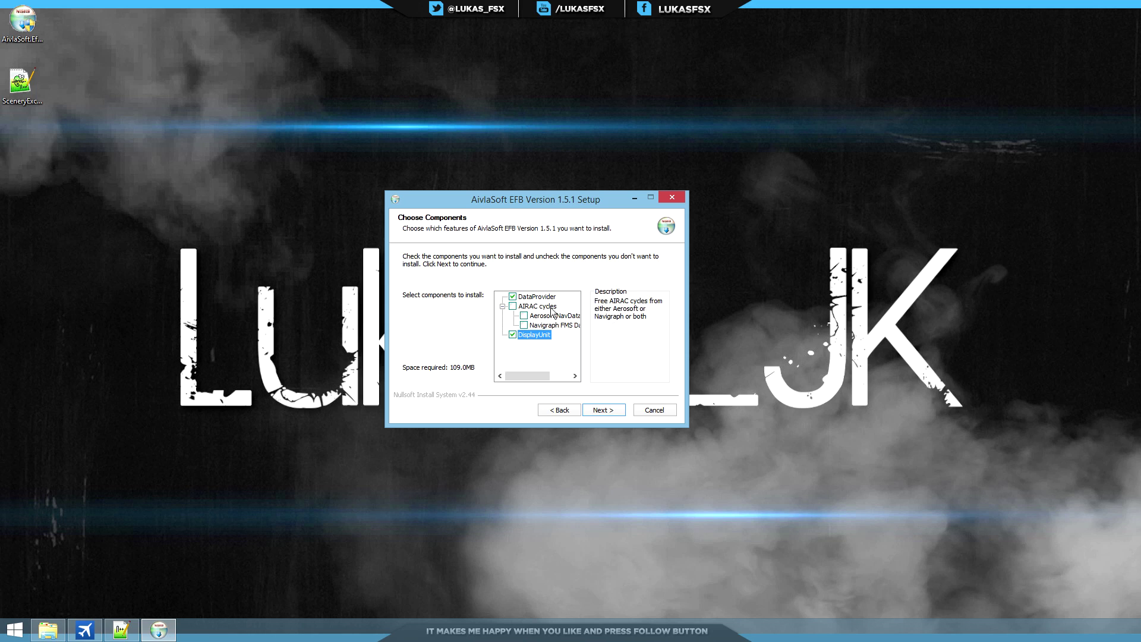
{"action": "left_click", "coordinate": [595, 411]}
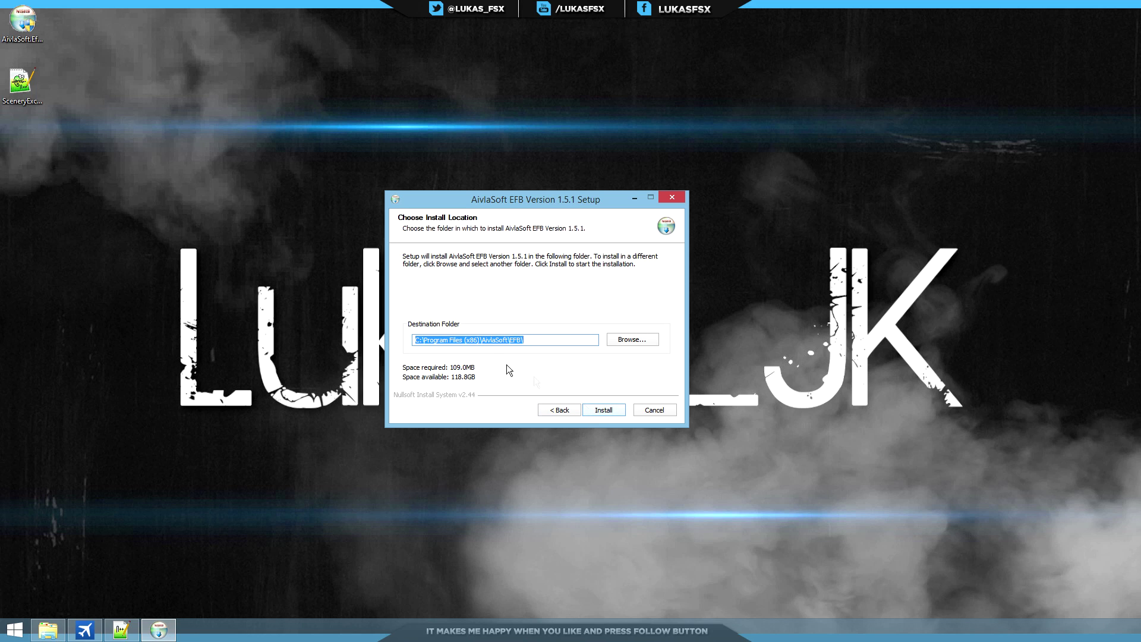
{"action": "left_click", "coordinate": [555, 337]}
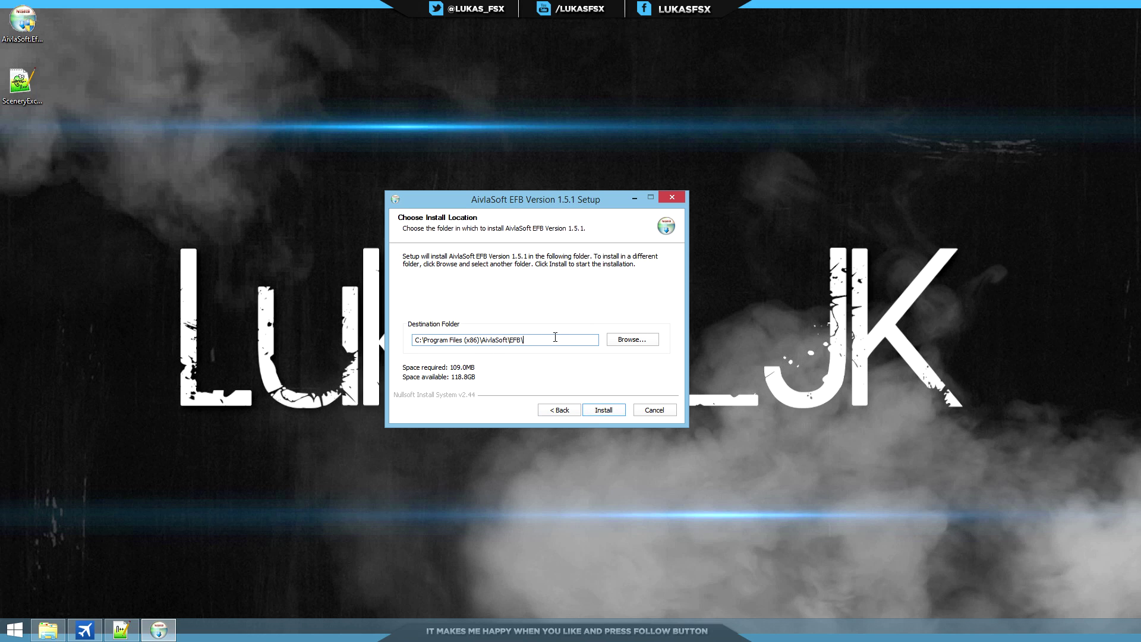
{"action": "left_click", "coordinate": [600, 410]}
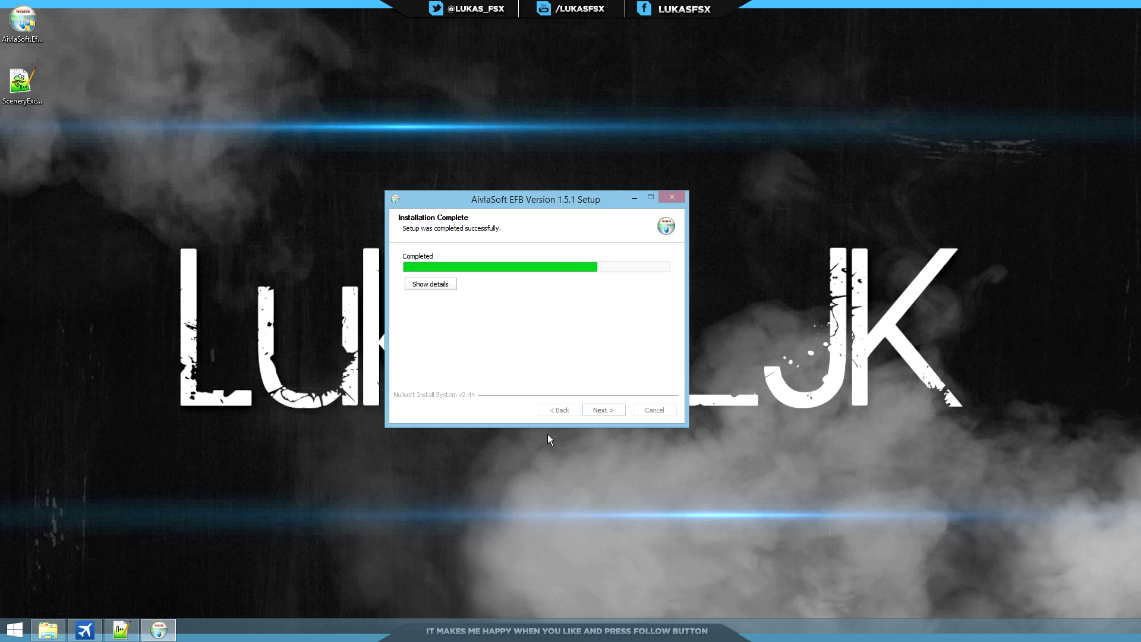
{"action": "left_click", "coordinate": [596, 409]}
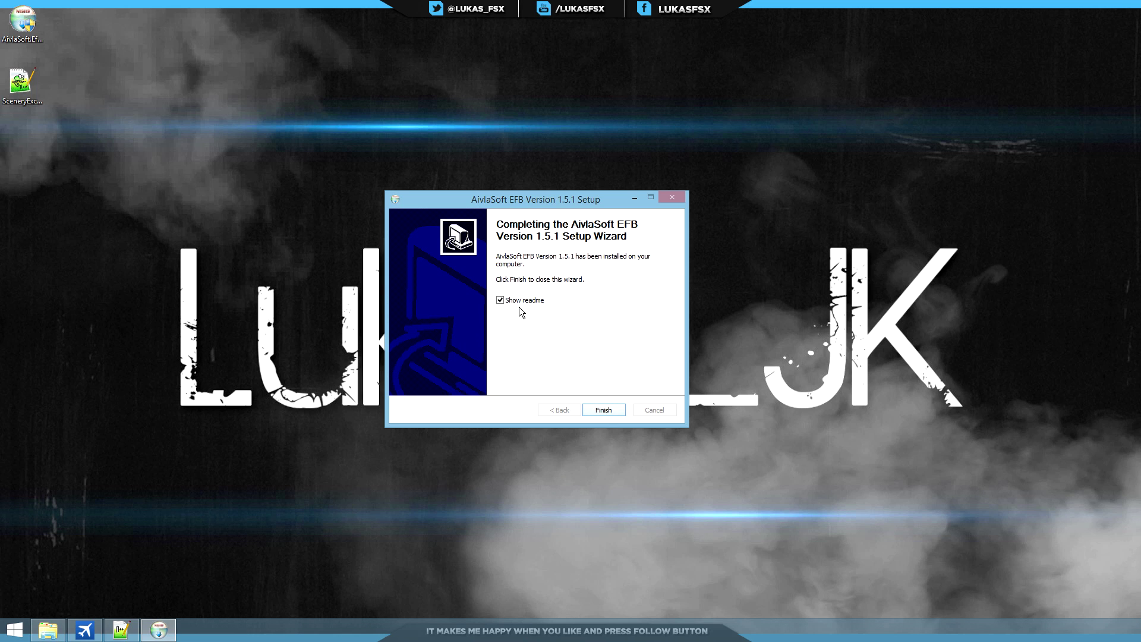
{"action": "left_click", "coordinate": [603, 410]}
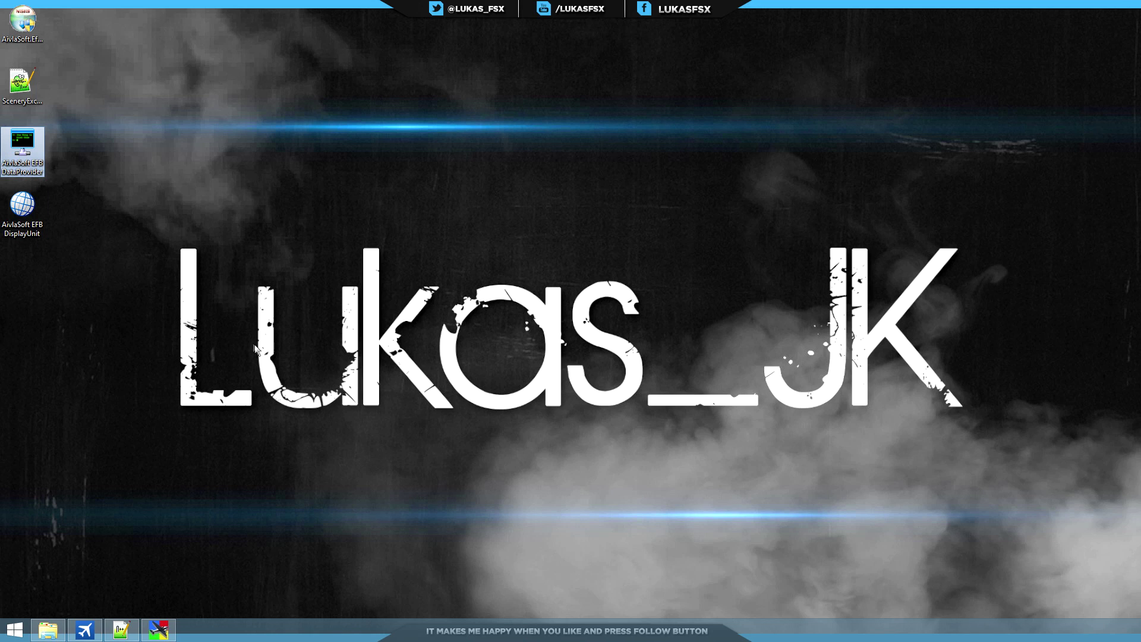
- In DataProvider, run Data > Update/create data update and confirm rebuilding the database now
{"action": "left_click_drag", "start_coordinate": [287, 121], "coordinate": [429, 110]}
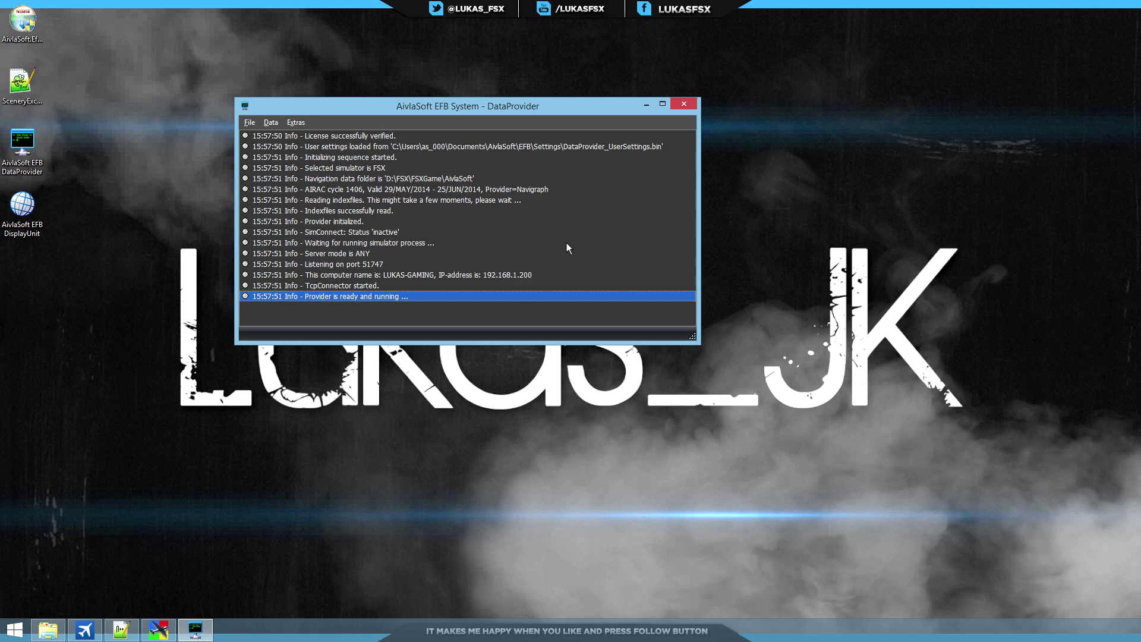
{"action": "left_click", "coordinate": [497, 277]}
{"action": "left_click", "coordinate": [477, 314]}
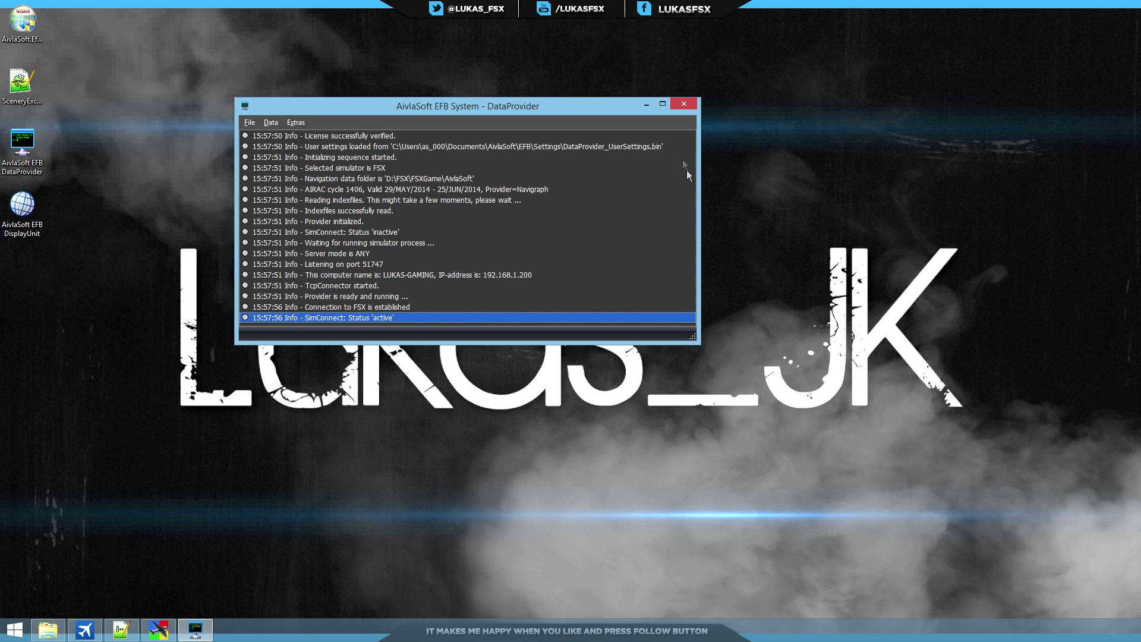
{"action": "left_click", "coordinate": [272, 122]}
{"action": "left_click", "coordinate": [303, 135]}
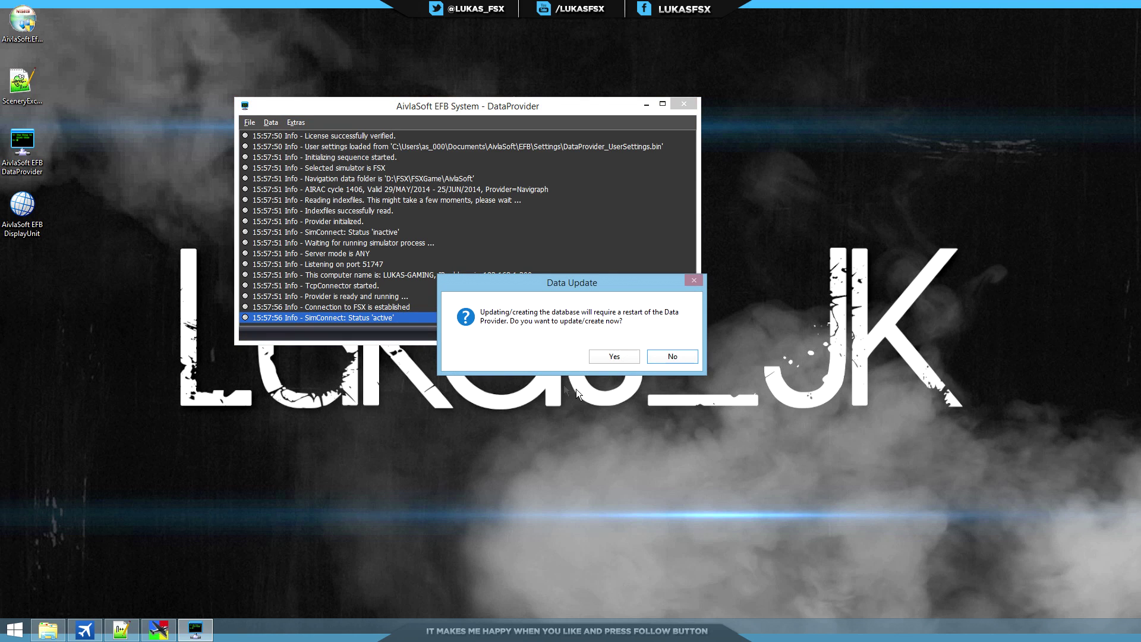
{"action": "left_click", "coordinate": [611, 357]}
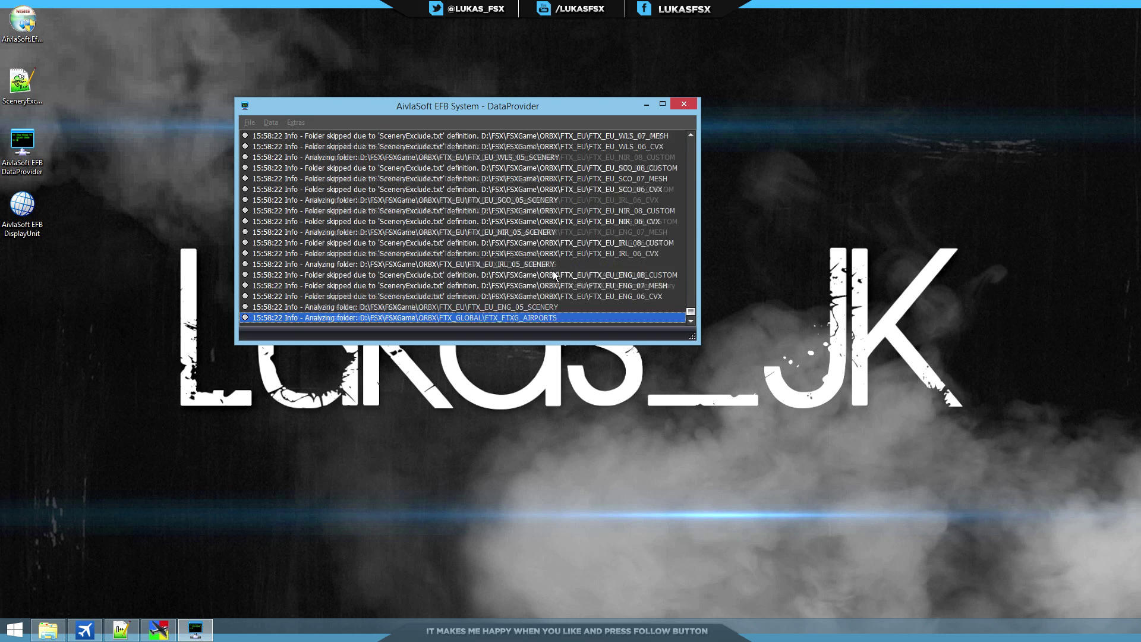
{"action": "left_click", "coordinate": [160, 630]}
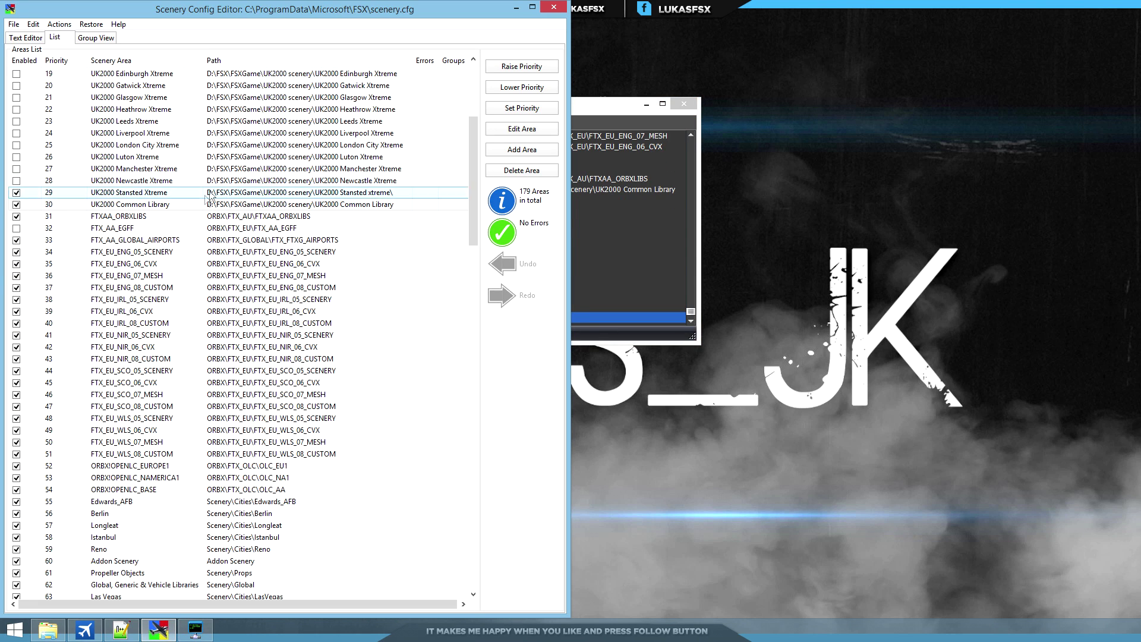
- Scroll through the Scenery Config Editor areas list, close it, and acknowledge the DataProvider restart
{"action": "scroll", "coordinate": [186, 159], "scroll_direction": "up", "scroll_amount": 2}
{"action": "scroll", "coordinate": [145, 182], "scroll_direction": "down", "scroll_amount": 5}
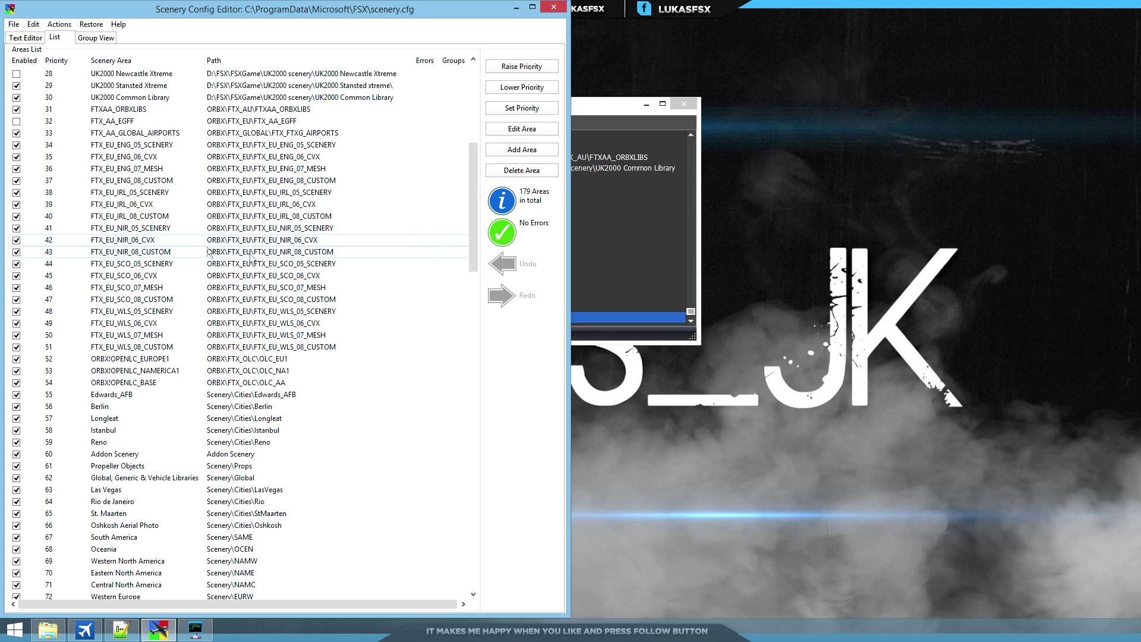
{"action": "scroll", "coordinate": [268, 297], "scroll_direction": "up", "scroll_amount": 5}
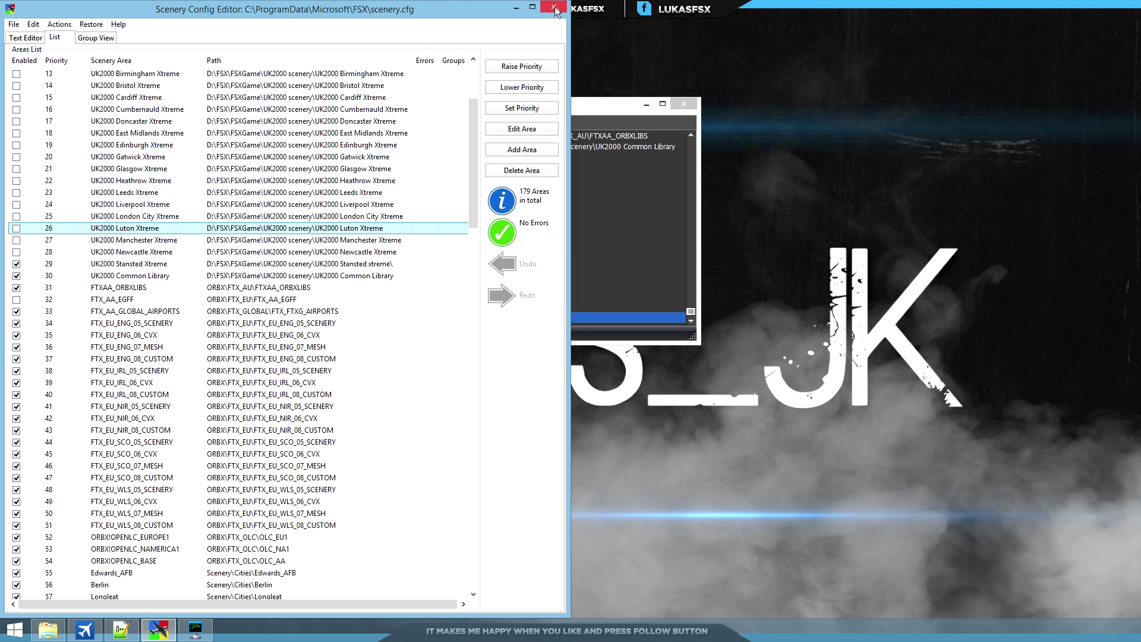
{"action": "key", "text": "alt+F4"}
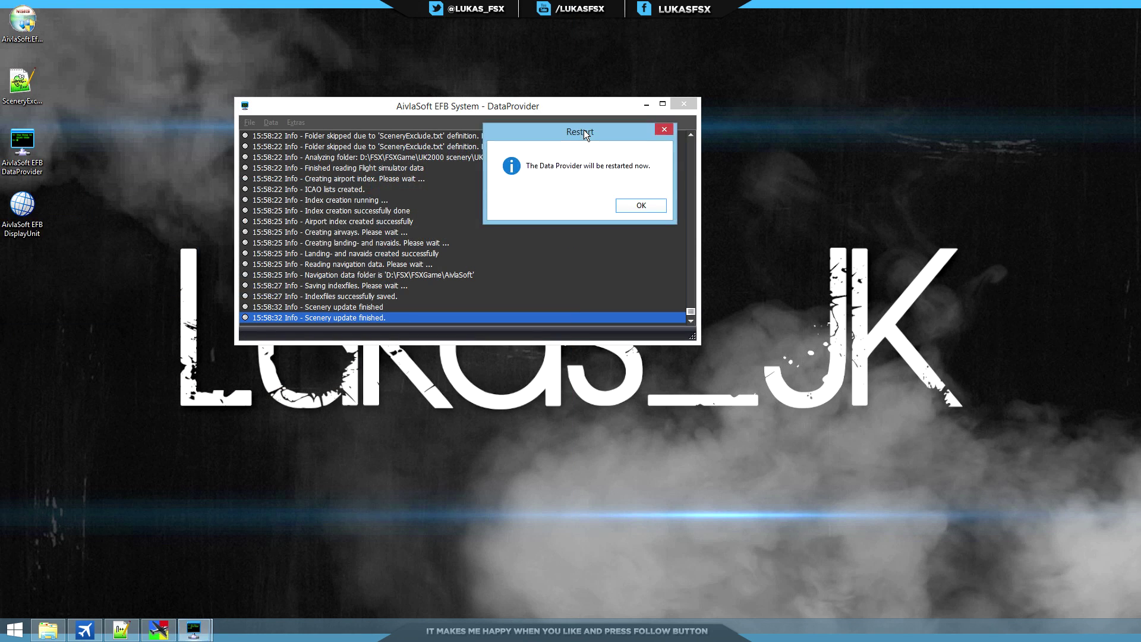
{"action": "left_click", "coordinate": [642, 206]}
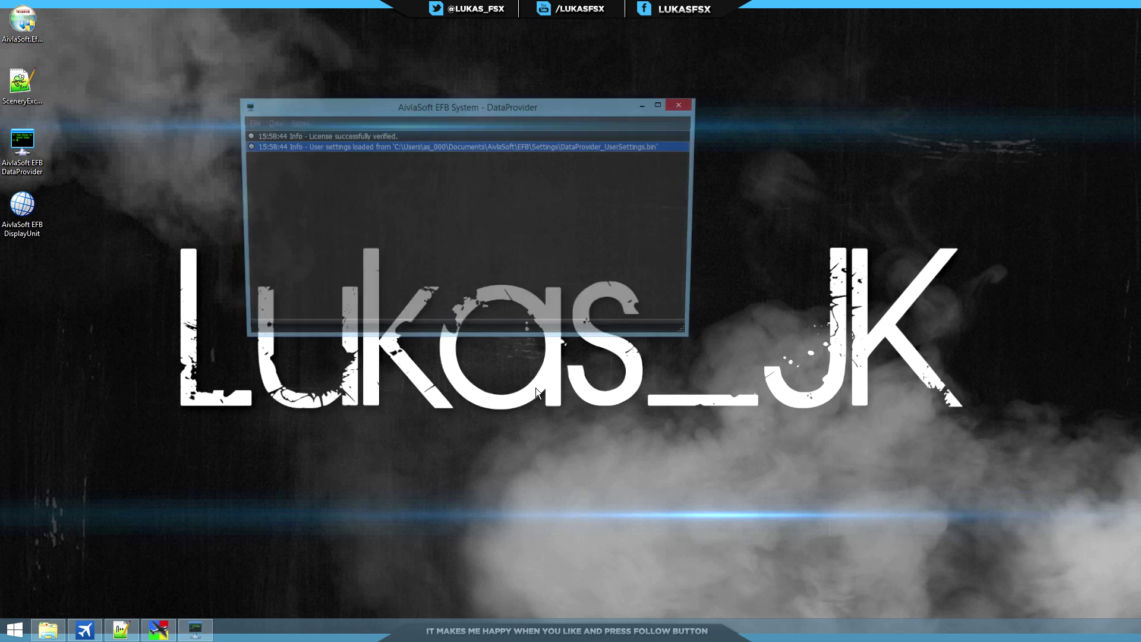
- Reposition the restarted DataProvider window, check its waiting-for-simulator status, and minimize it
{"action": "left_click_drag", "start_coordinate": [447, 102], "coordinate": [560, 110]}
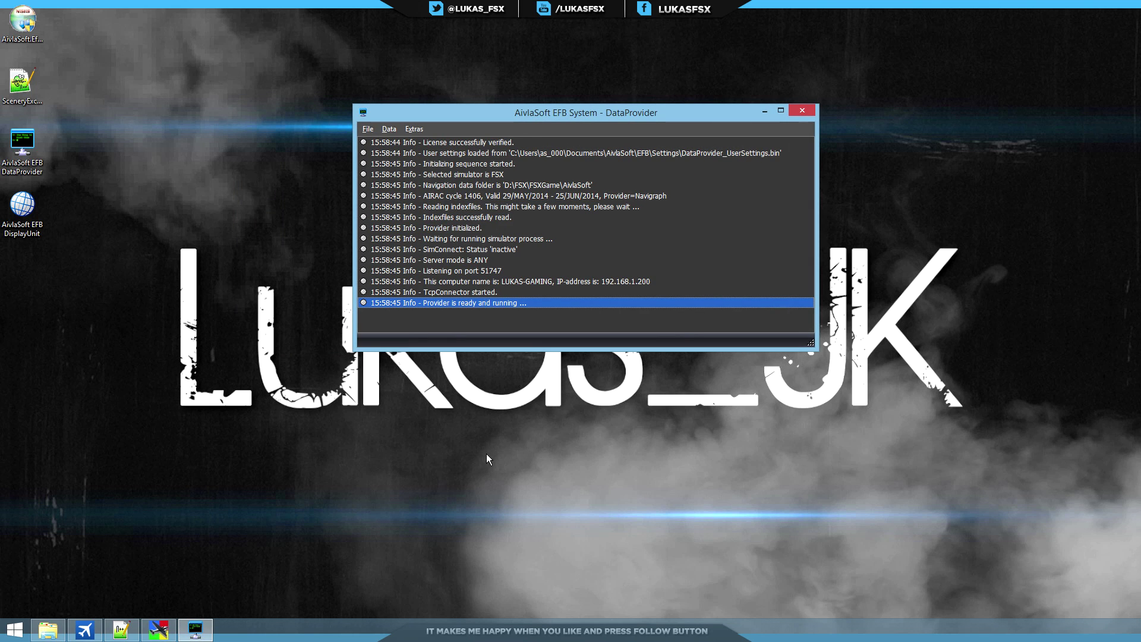
{"action": "left_click", "coordinate": [605, 238]}
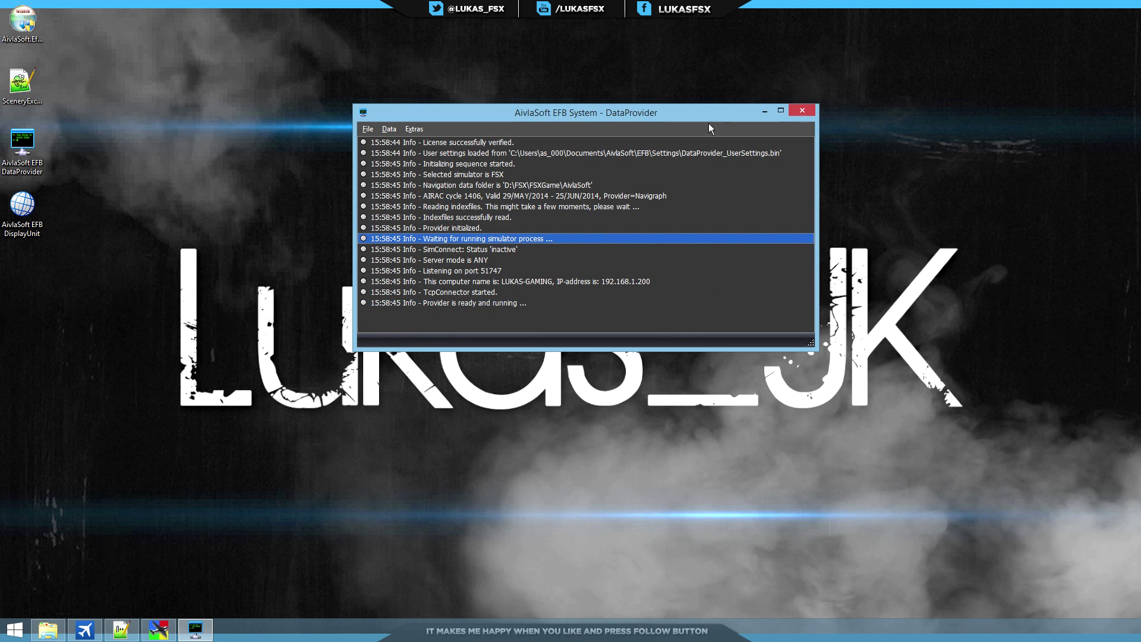
{"action": "left_click", "coordinate": [762, 111]}
- Select FTX_EU_ENG_07_MESH in the scenery area list, compare with the DataProvider log, and open UserData
{"action": "left_click", "coordinate": [159, 629]}
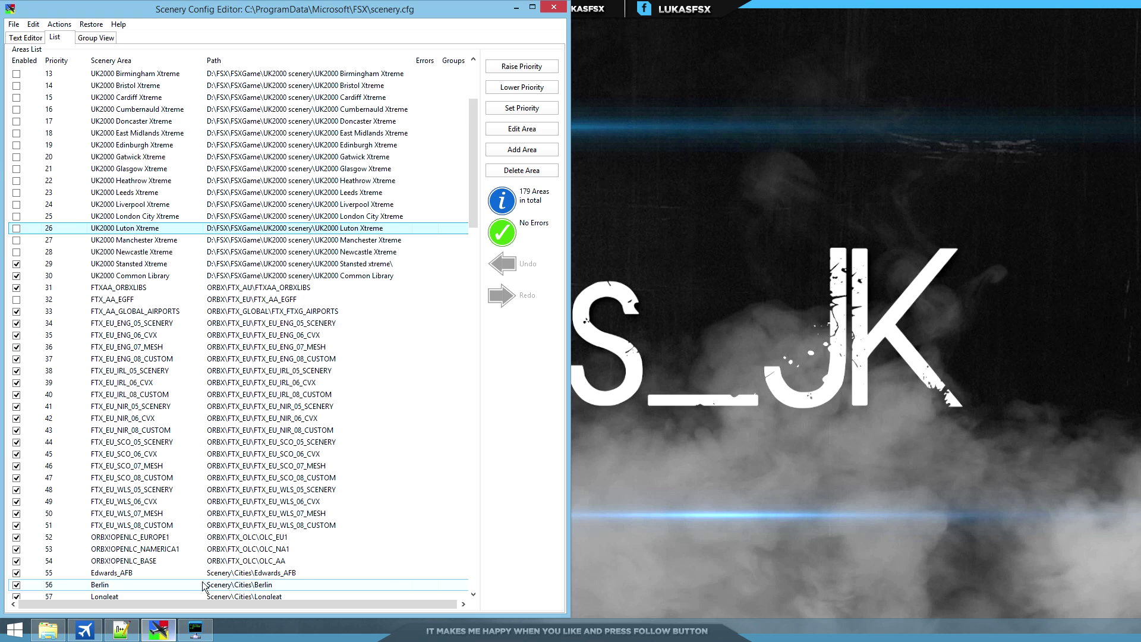
{"action": "scroll", "coordinate": [369, 352], "scroll_direction": "down", "scroll_amount": 3}
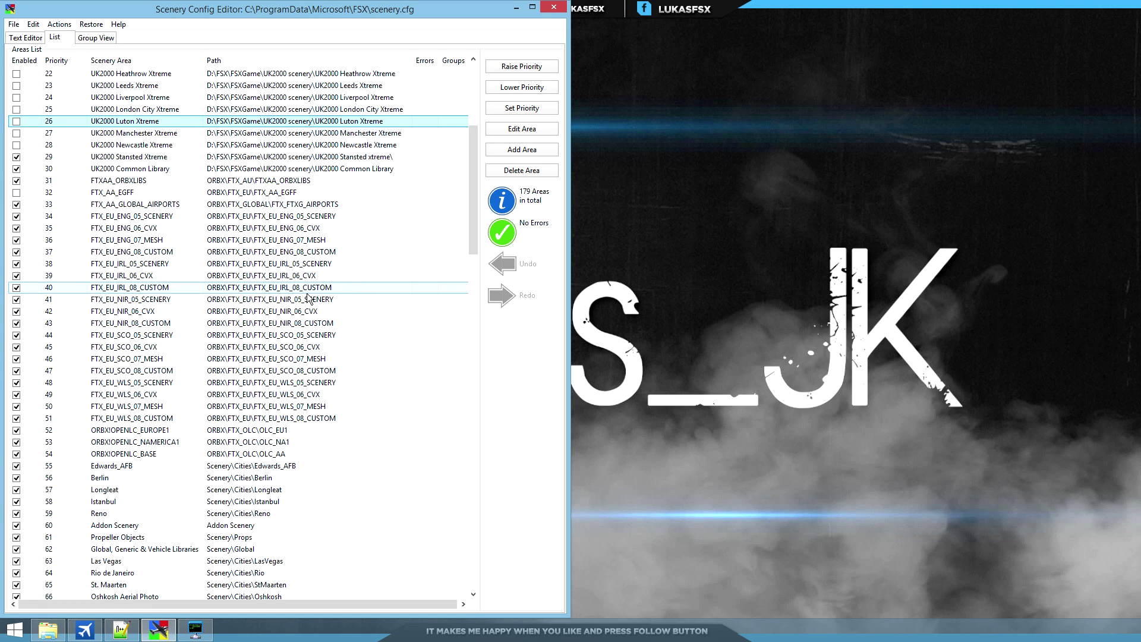
{"action": "left_click", "coordinate": [330, 240]}
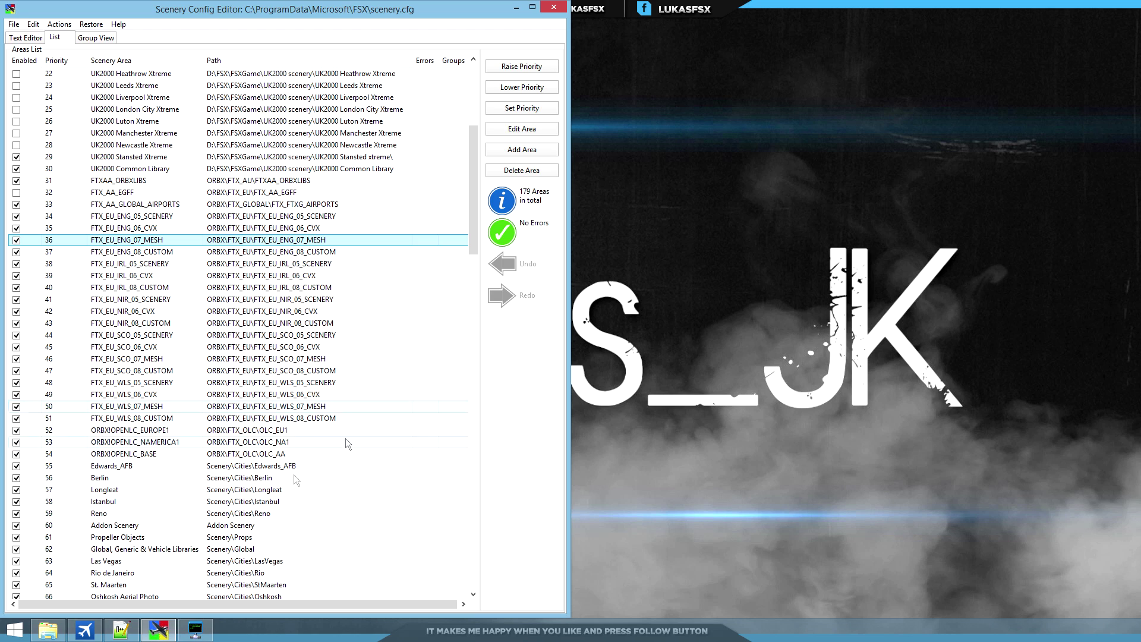
{"action": "left_click", "coordinate": [196, 629]}
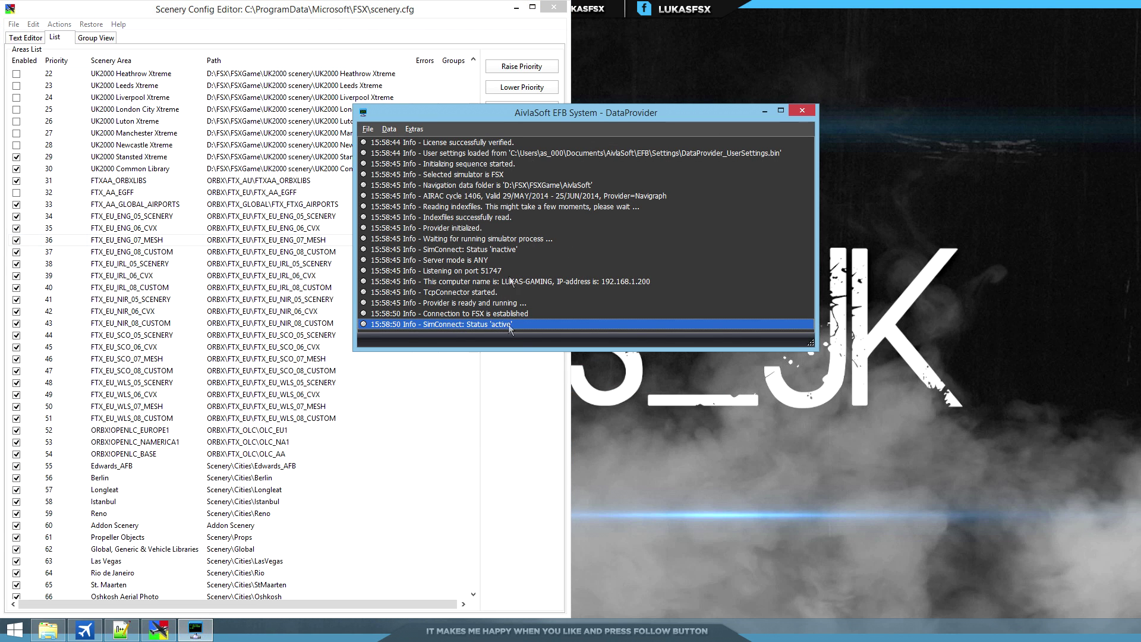
{"action": "left_click", "coordinate": [268, 263]}
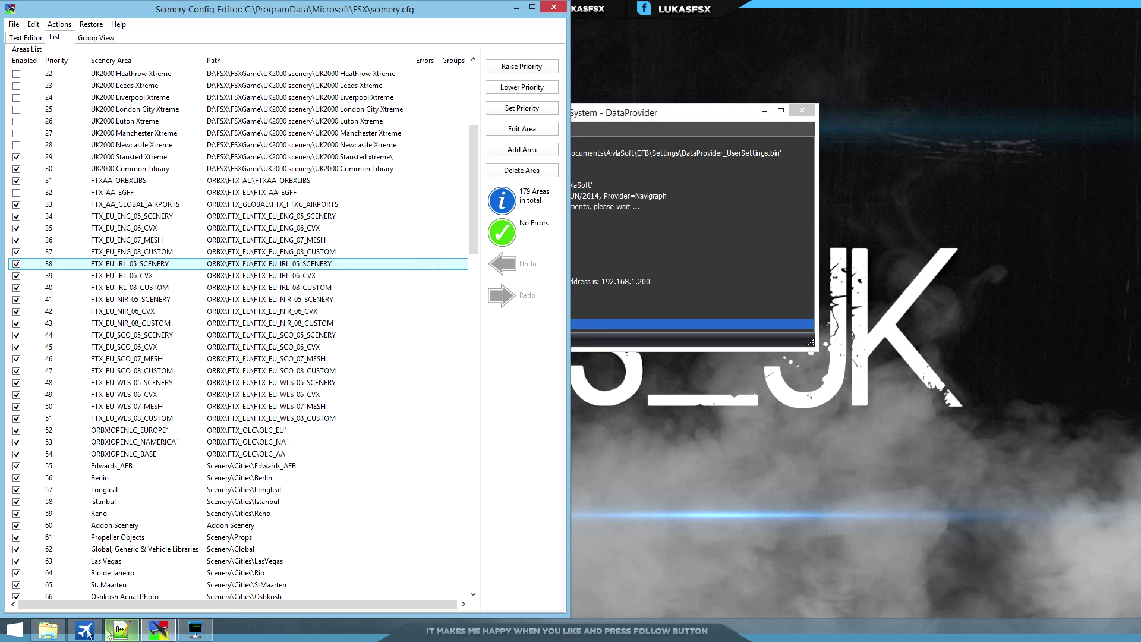
{"action": "left_click", "coordinate": [48, 629]}
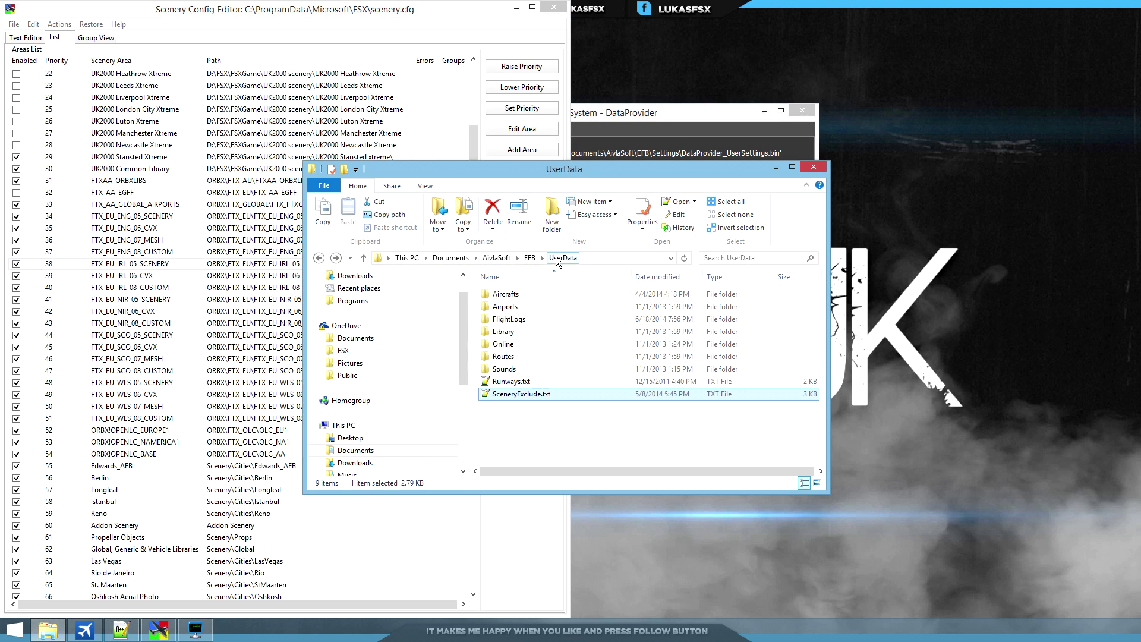
- Put the UserData folder away and show SceneryExclude.txt in Notepad++
{"action": "left_click", "coordinate": [511, 395]}
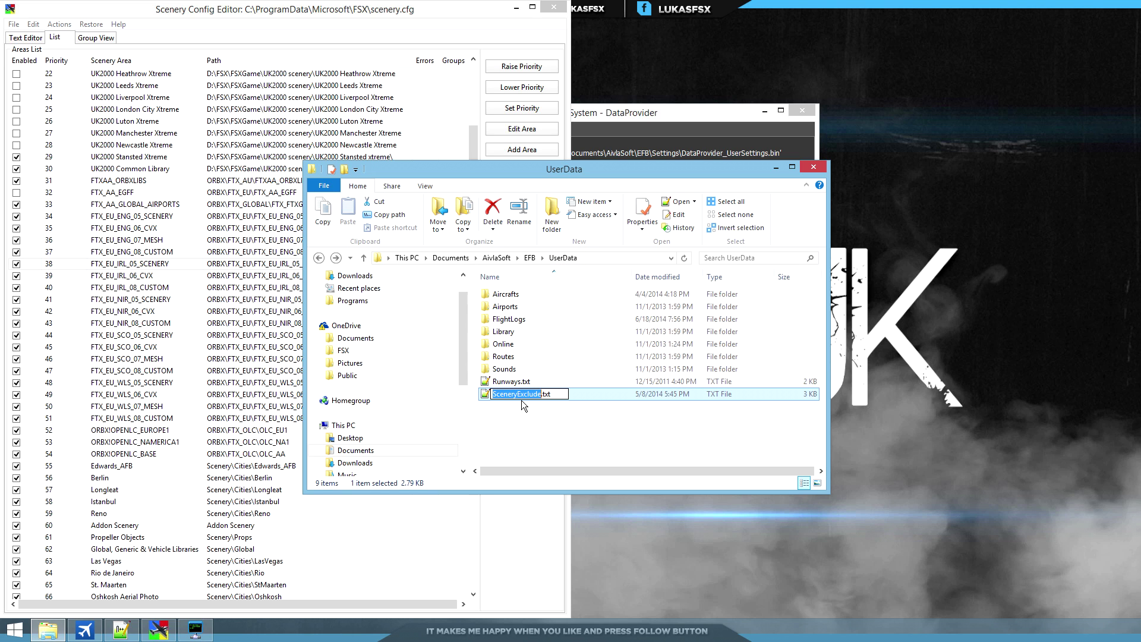
{"action": "left_click", "coordinate": [776, 169]}
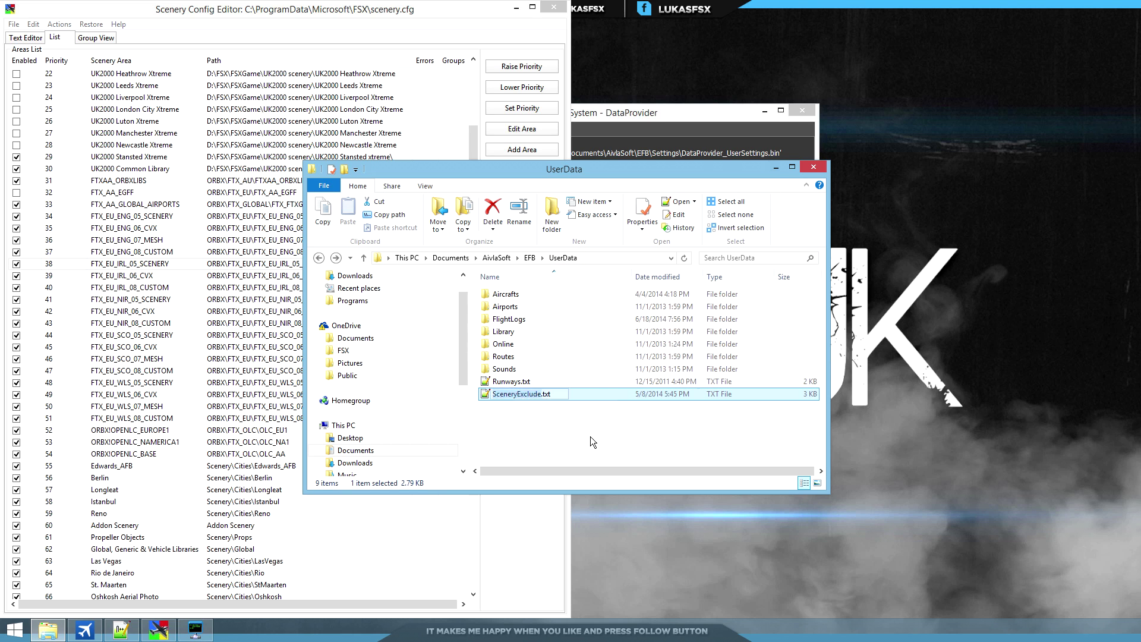
{"action": "left_click", "coordinate": [775, 168]}
{"action": "left_click", "coordinate": [122, 630]}
{"action": "left_click", "coordinate": [122, 631]}
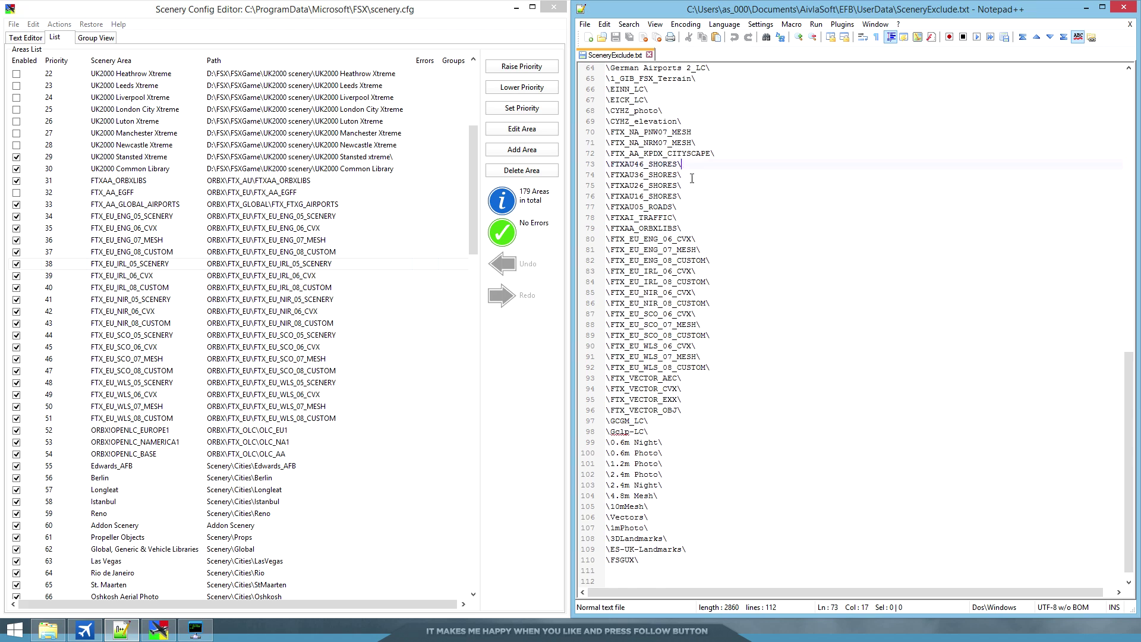
- Select the SceneryTech, FTXAA_ORBXLIBS and FTX_EU_ENG_08_CUSTOM entries in SceneryExclude.txt
{"action": "scroll", "coordinate": [692, 179], "scroll_direction": "up", "scroll_amount": 20}
{"action": "double_click", "coordinate": [657, 347]}
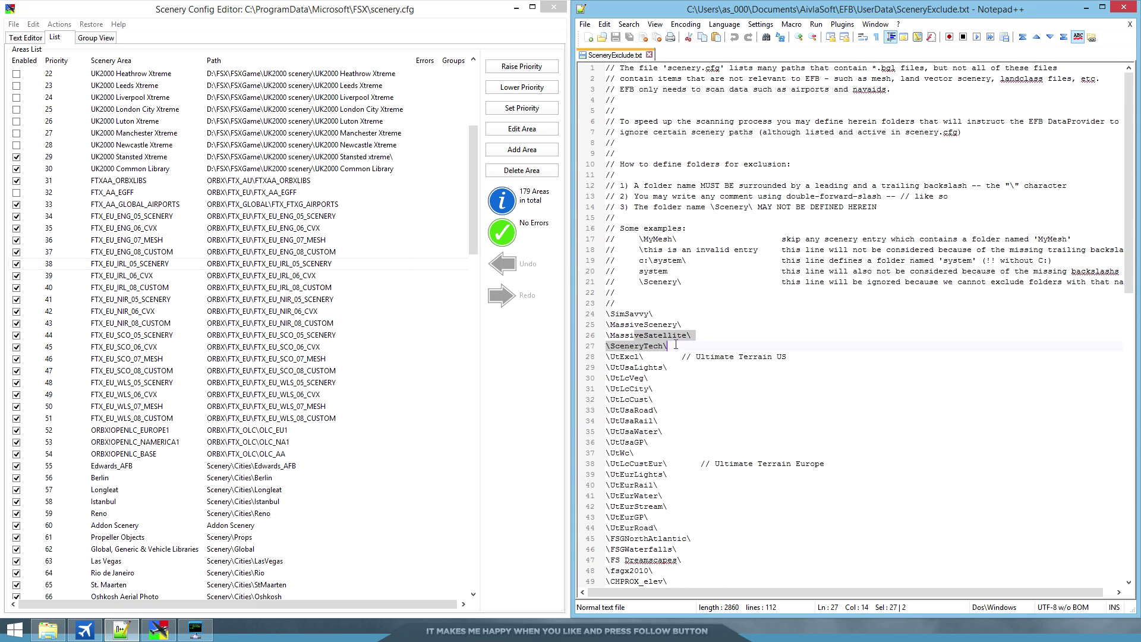
{"action": "left_click", "coordinate": [666, 348]}
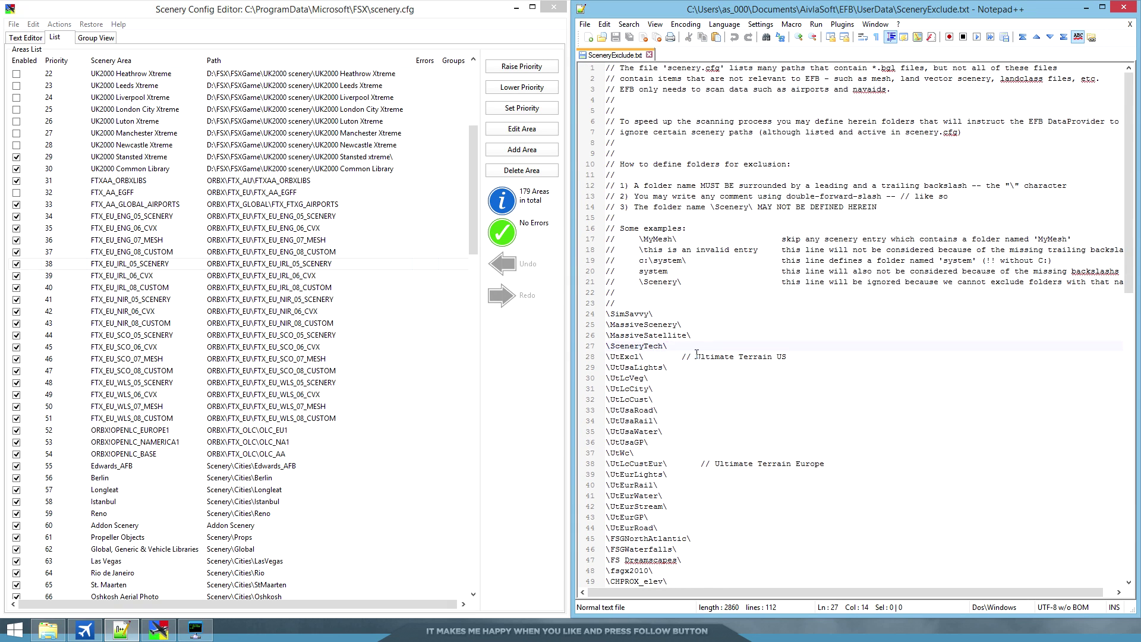
{"action": "scroll", "coordinate": [697, 354], "scroll_direction": "down", "scroll_amount": 20}
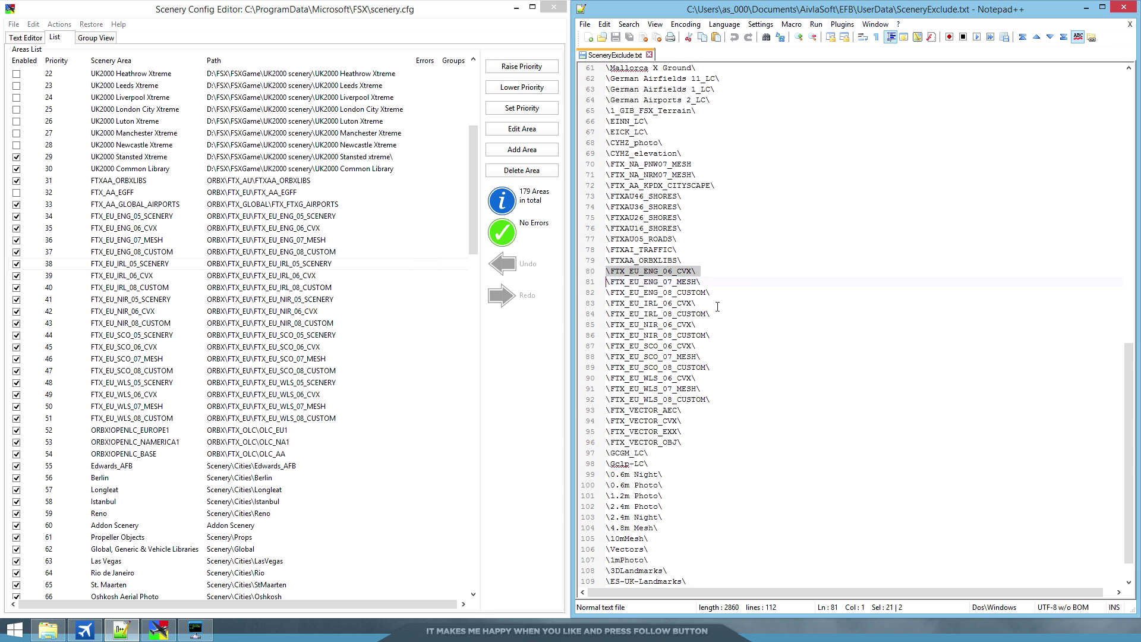
{"action": "left_click_drag", "start_coordinate": [612, 260], "coordinate": [678, 262]}
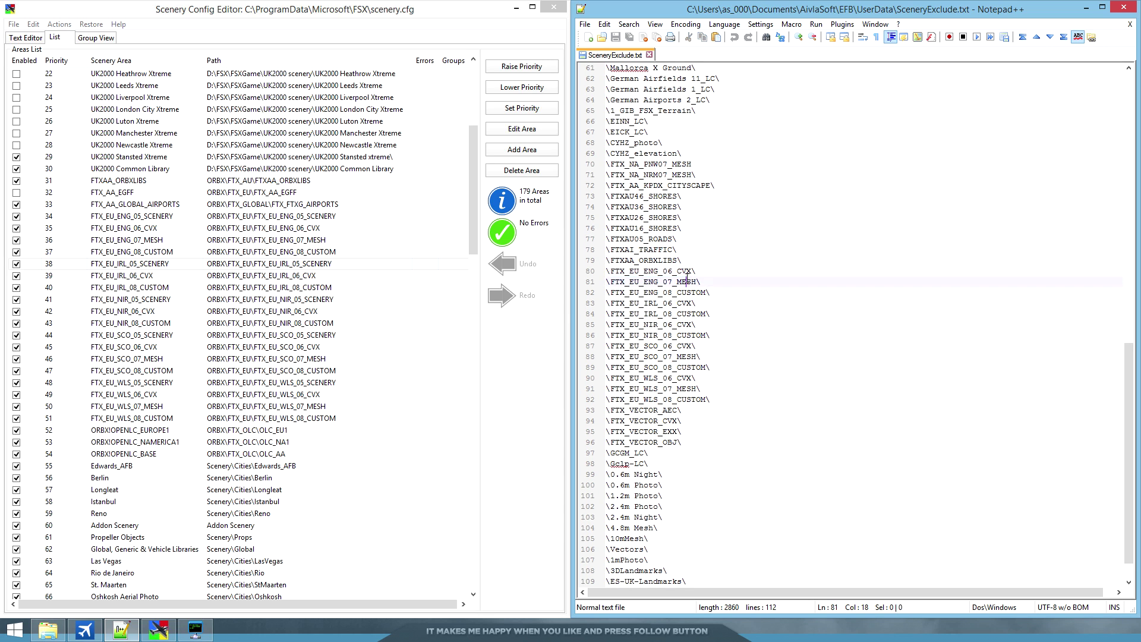
{"action": "double_click", "coordinate": [694, 293]}
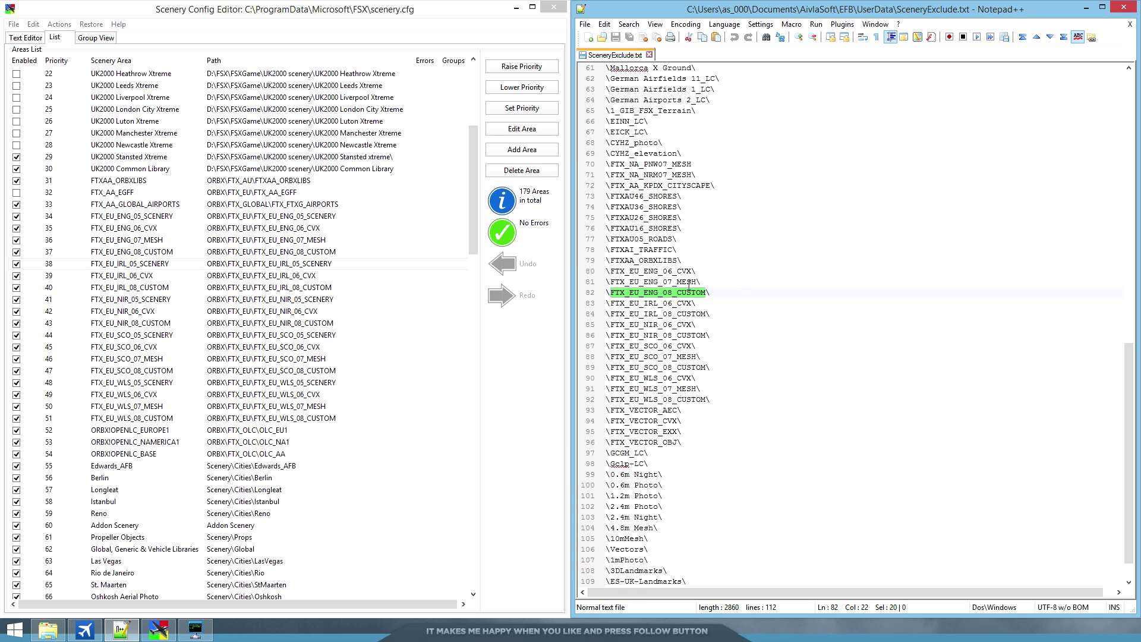
- Select the UK2000 Common Library entry on line 54, then minimize Notepad++ and close Scenery Config Editor
{"action": "scroll", "coordinate": [690, 286], "scroll_direction": "up", "scroll_amount": 10}
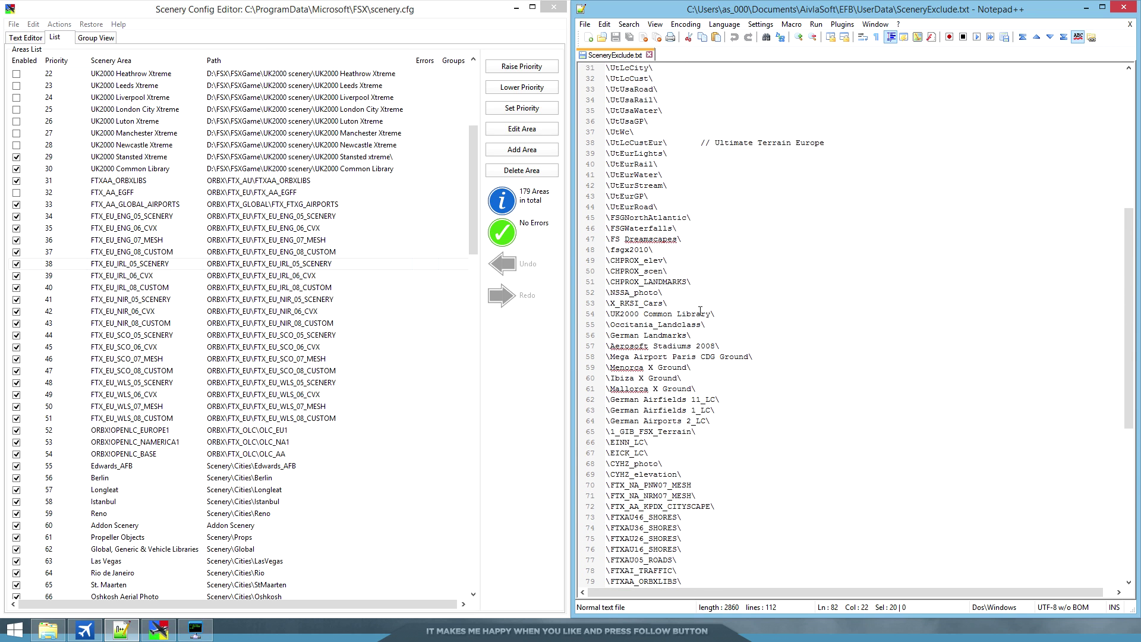
{"action": "left_click_drag", "start_coordinate": [729, 314], "coordinate": [601, 314]}
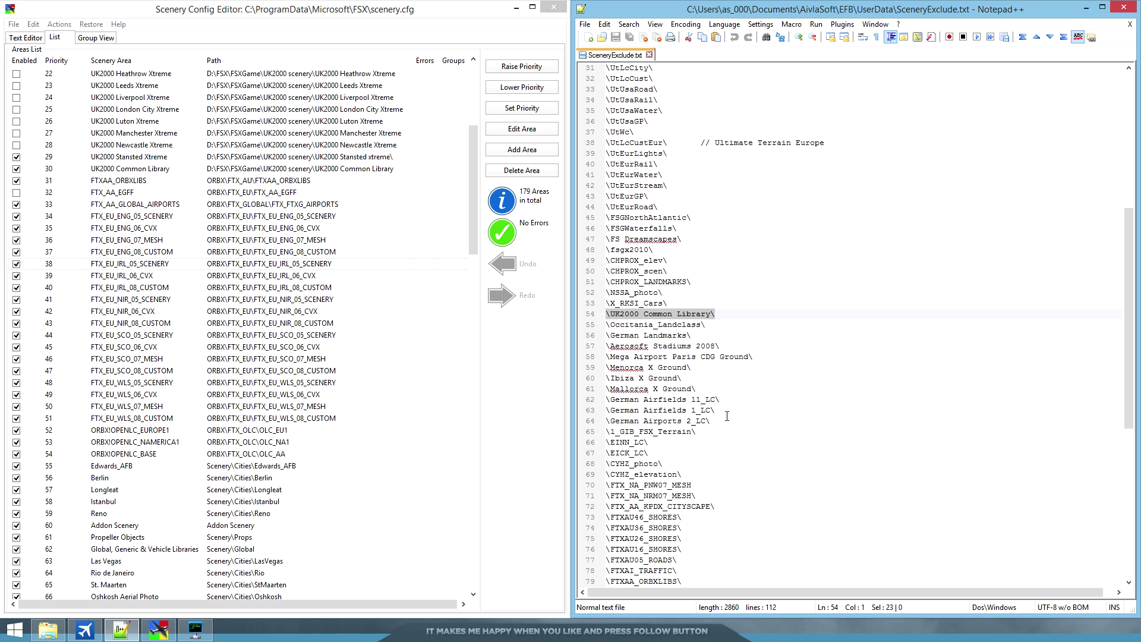
{"action": "scroll", "coordinate": [712, 431], "scroll_direction": "down", "scroll_amount": 7}
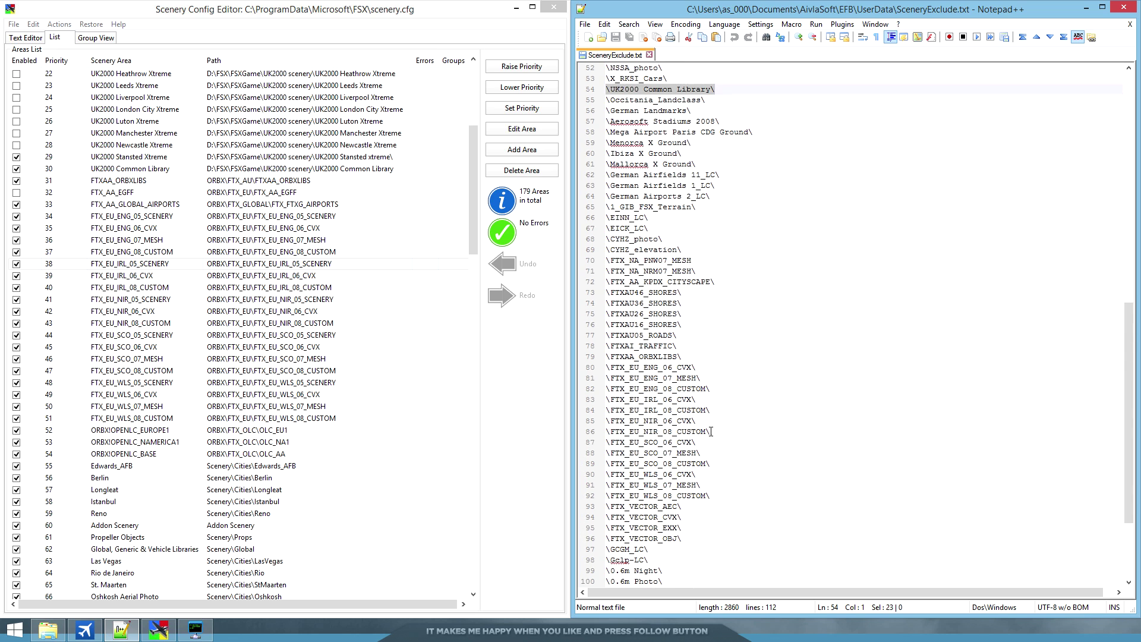
{"action": "scroll", "coordinate": [712, 431], "scroll_direction": "up", "scroll_amount": 4}
{"action": "left_click_drag", "start_coordinate": [723, 218], "coordinate": [605, 215]}
{"action": "scroll", "coordinate": [671, 330], "scroll_direction": "down", "scroll_amount": 4}
{"action": "left_click", "coordinate": [1086, 7]}
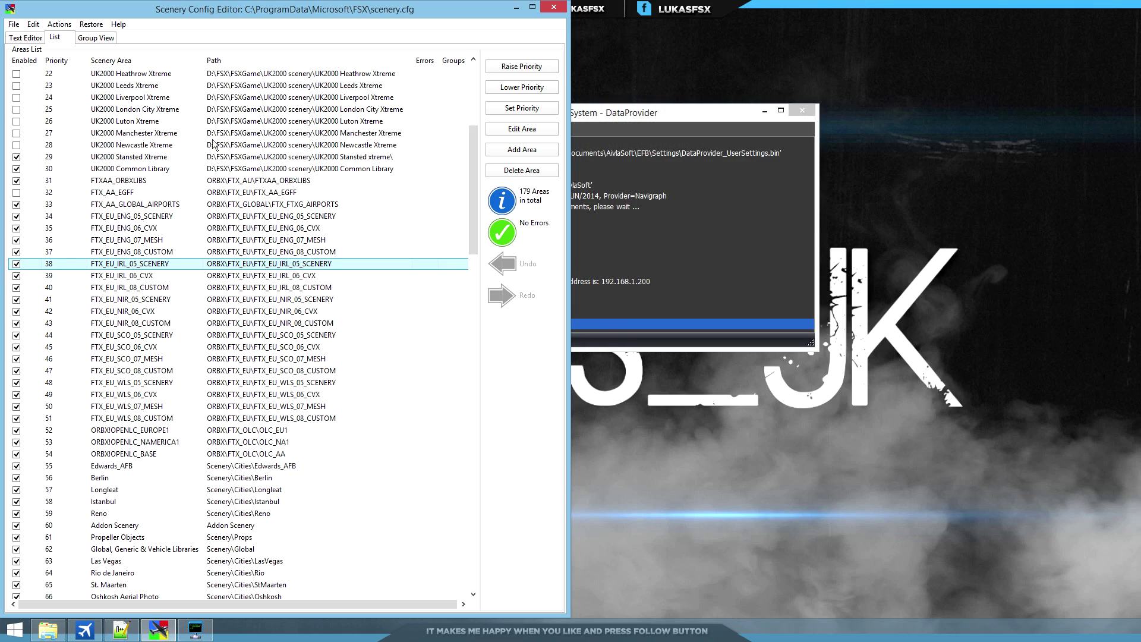
{"action": "left_click", "coordinate": [553, 6]}
{"action": "left_click", "coordinate": [649, 282]}
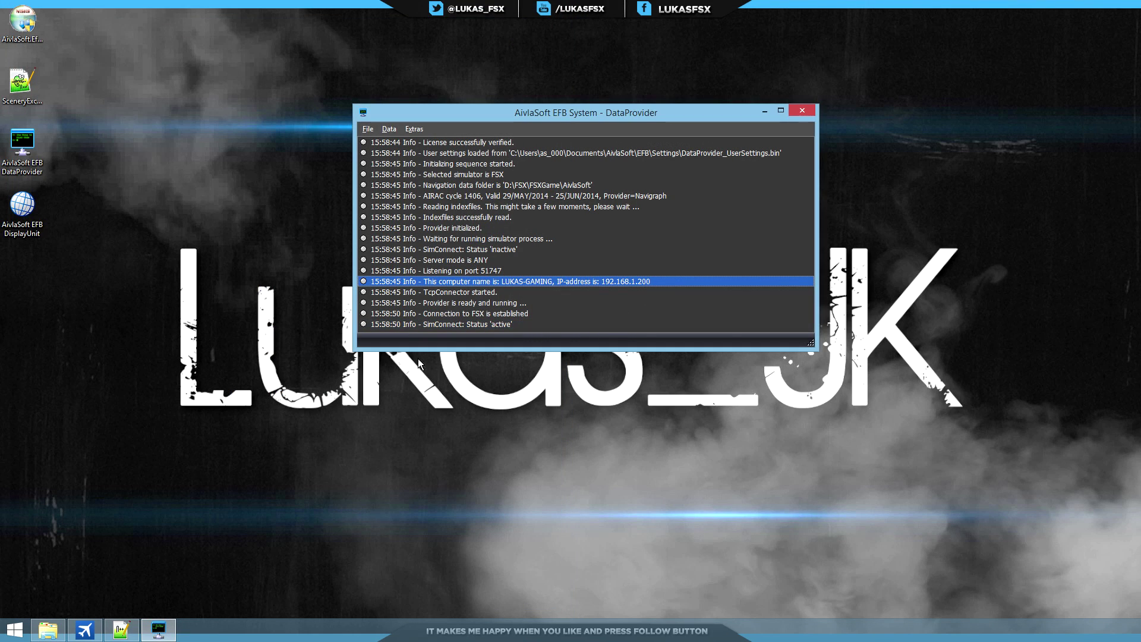
- Launch the EFB DisplayUnit, switch to its window, and start loading a route on Route Setup
{"action": "double_click", "coordinate": [37, 205]}
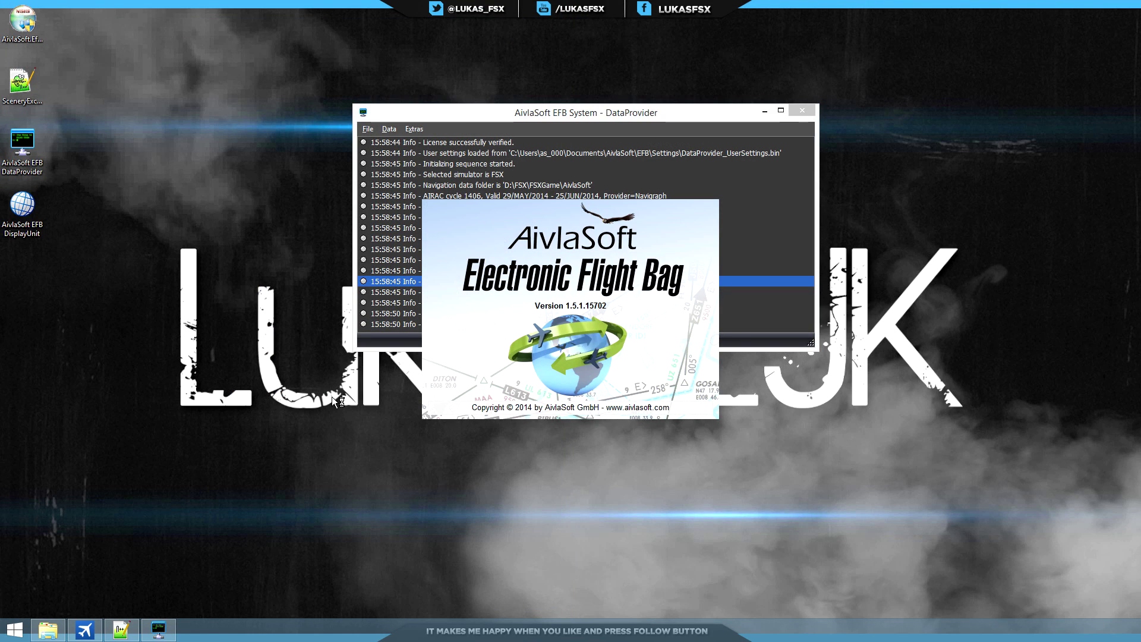
{"action": "left_click", "coordinate": [691, 126]}
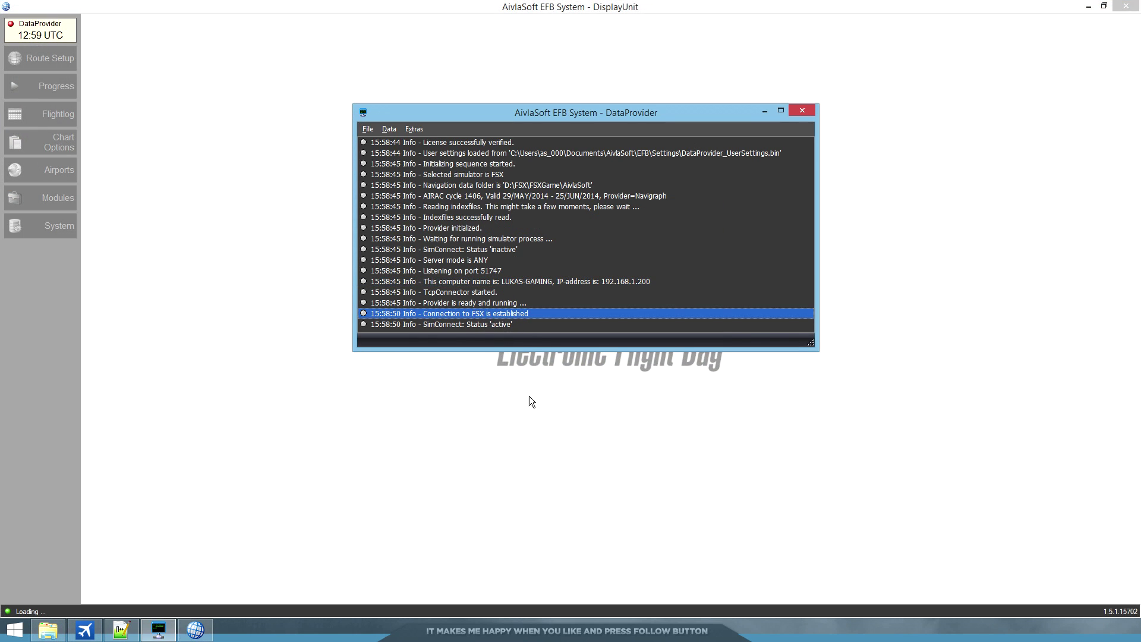
{"action": "left_click", "coordinate": [282, 351]}
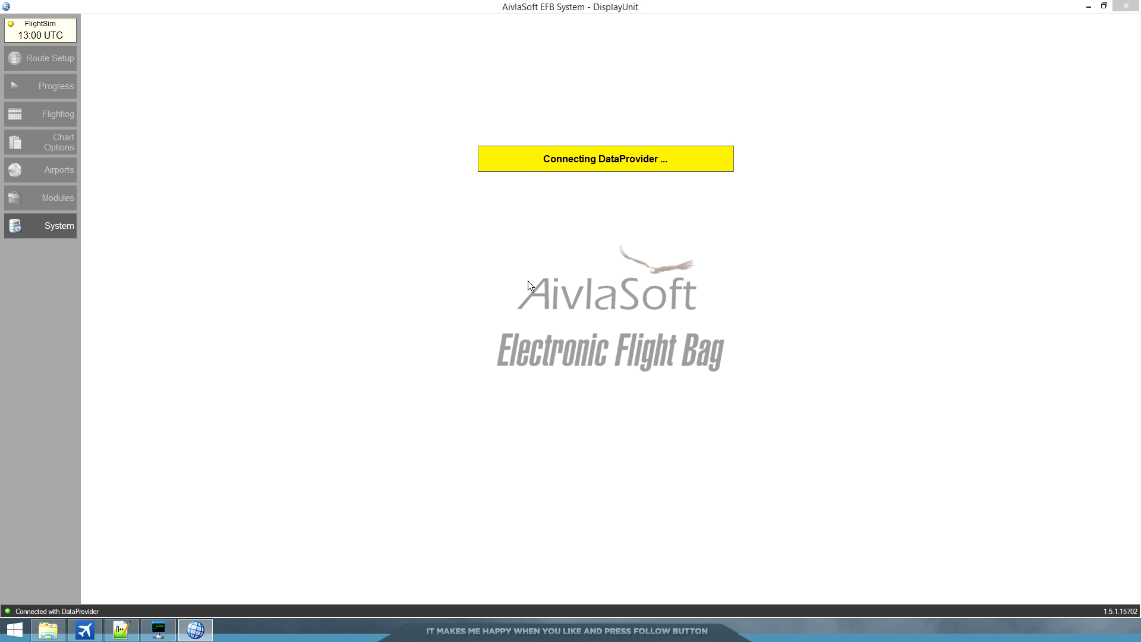
{"action": "left_click", "coordinate": [64, 64]}
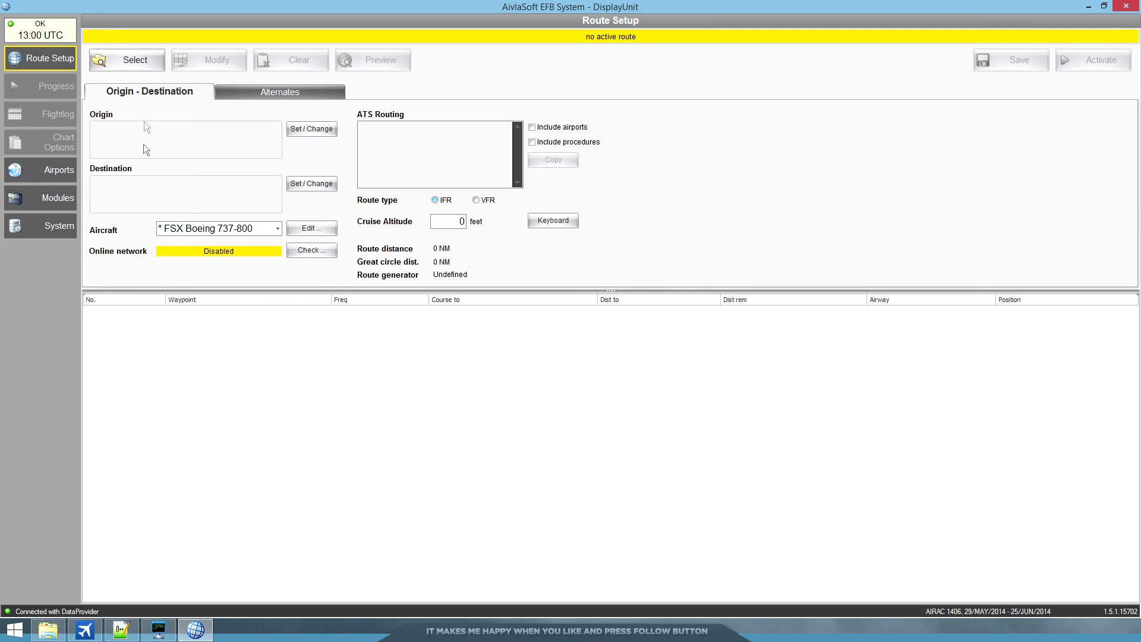
{"action": "left_click", "coordinate": [148, 60]}
{"action": "left_click", "coordinate": [259, 65]}
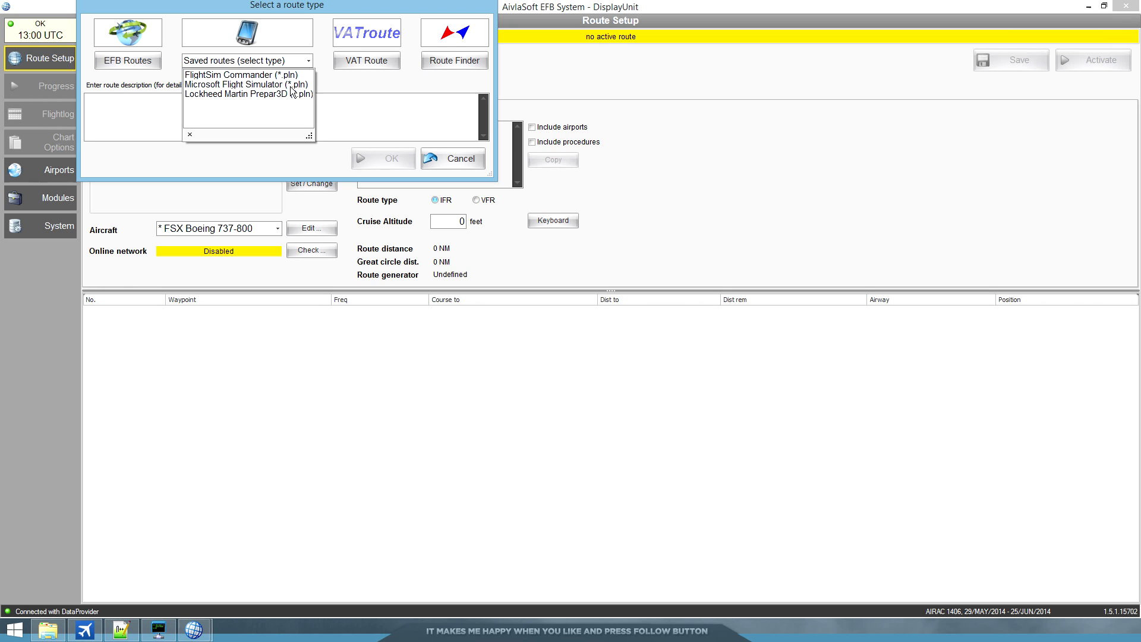
- Load EGSS-EYVI.pln using the Microsoft Flight Simulator (*.pln) saved-route format
{"action": "left_click", "coordinate": [137, 73]}
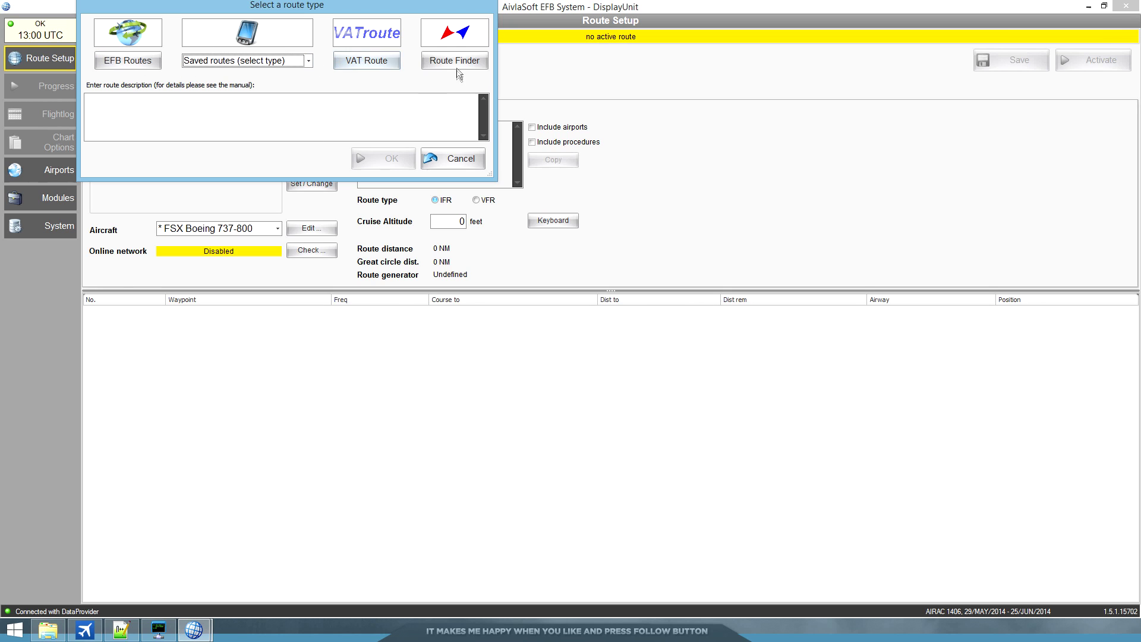
{"action": "left_click", "coordinate": [209, 108]}
{"action": "left_click", "coordinate": [259, 62]}
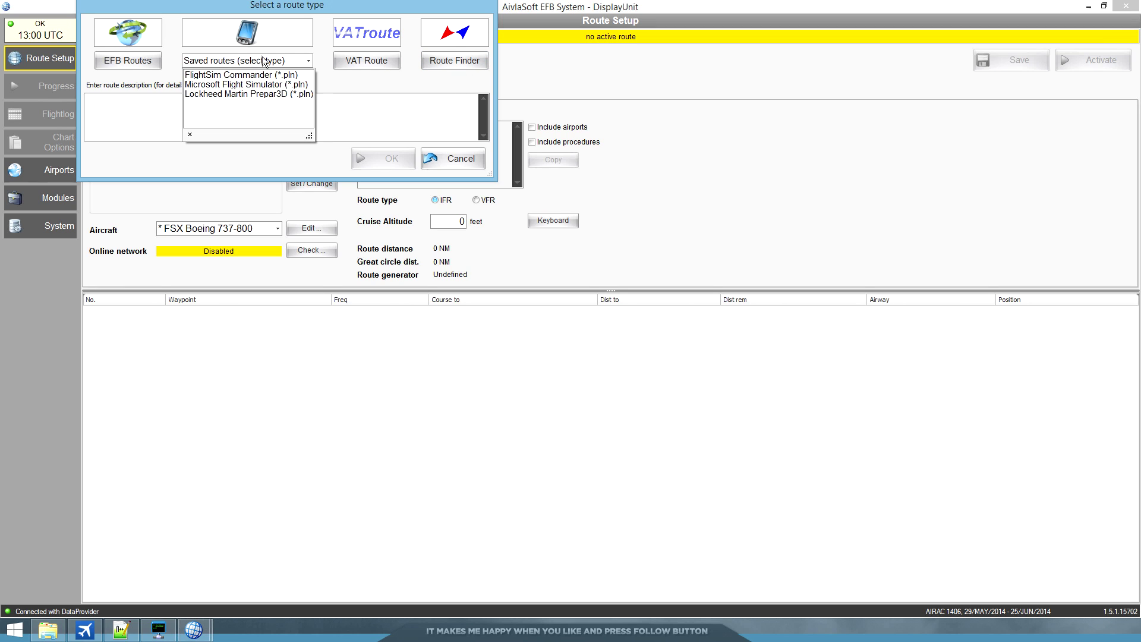
{"action": "left_click", "coordinate": [281, 88]}
{"action": "left_click", "coordinate": [267, 189]}
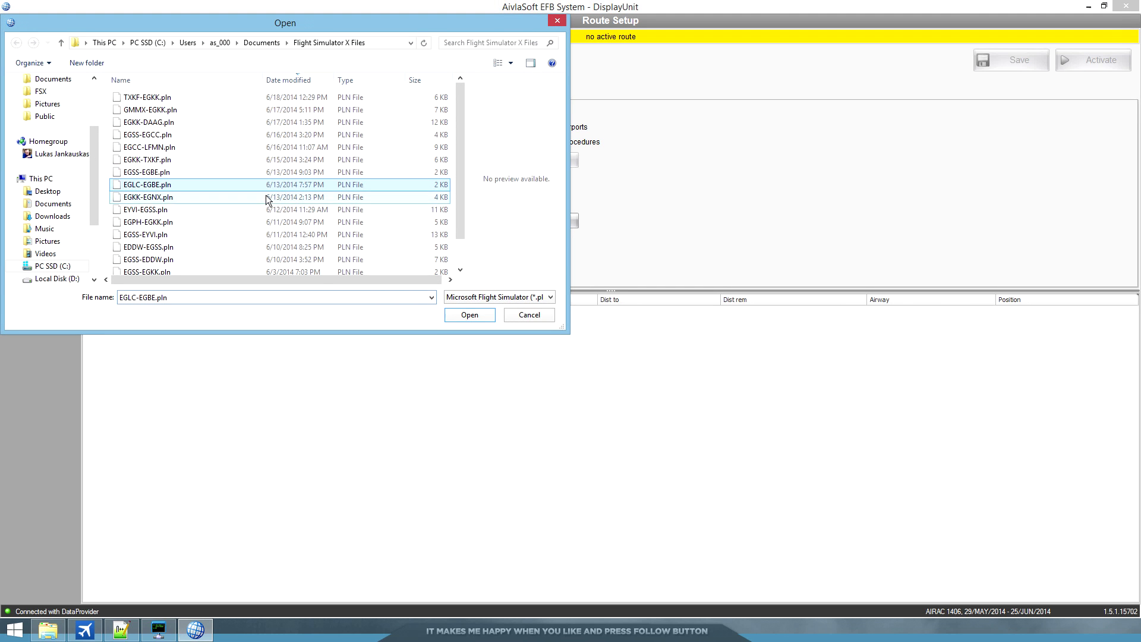
{"action": "double_click", "coordinate": [202, 238]}
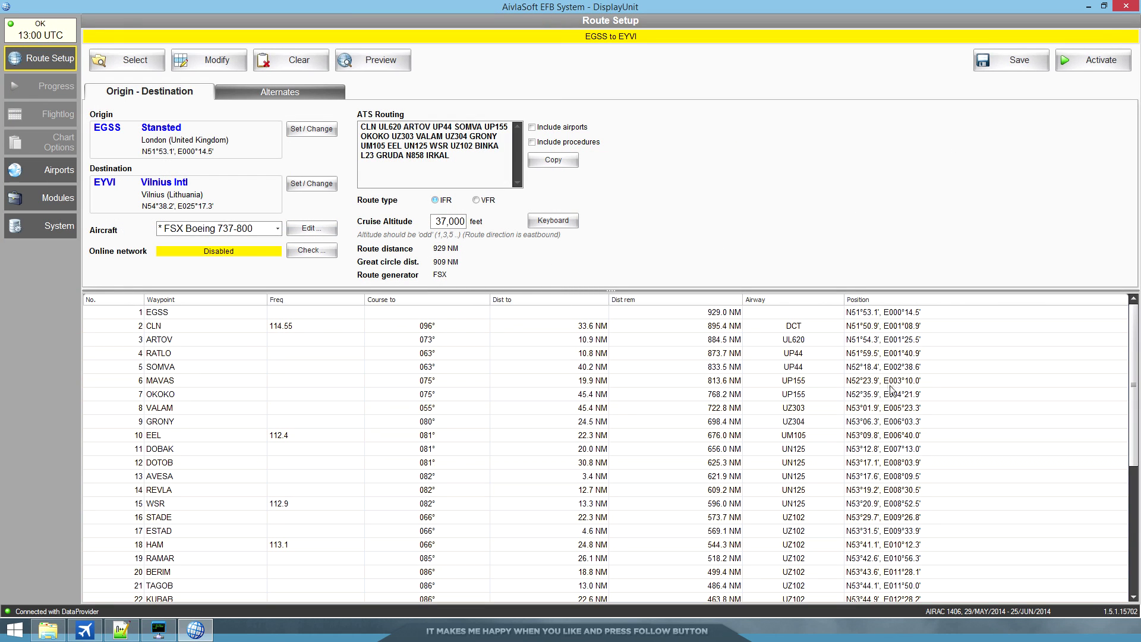
- Start fetching VATSIM online data for the EGSS–EYVI route, then activate the route
{"action": "scroll", "coordinate": [892, 390], "scroll_direction": "down", "scroll_amount": 5}
{"action": "scroll", "coordinate": [268, 535], "scroll_direction": "up", "scroll_amount": 5}
{"action": "triple_click", "coordinate": [471, 158]}
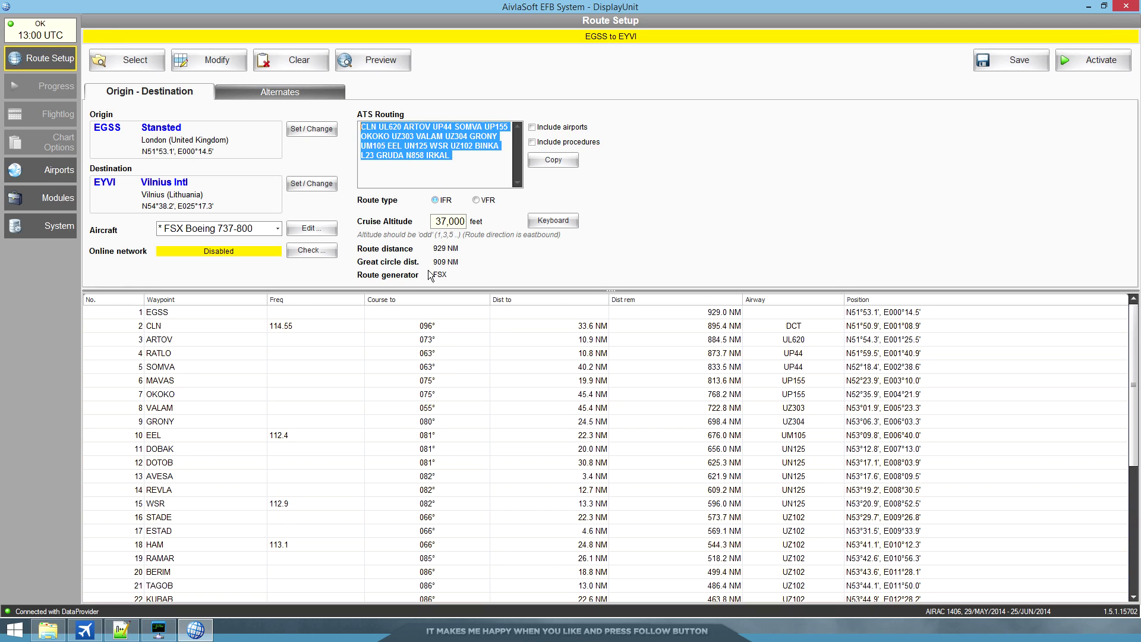
{"action": "left_click", "coordinate": [302, 251]}
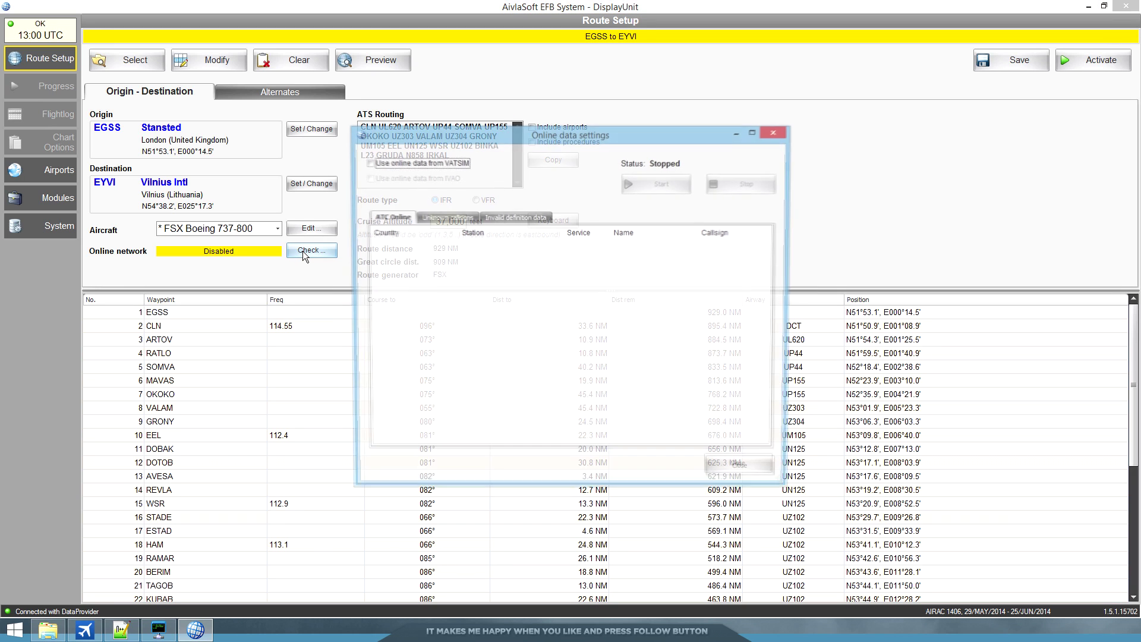
{"action": "left_click", "coordinate": [447, 164]}
{"action": "left_click", "coordinate": [663, 184]}
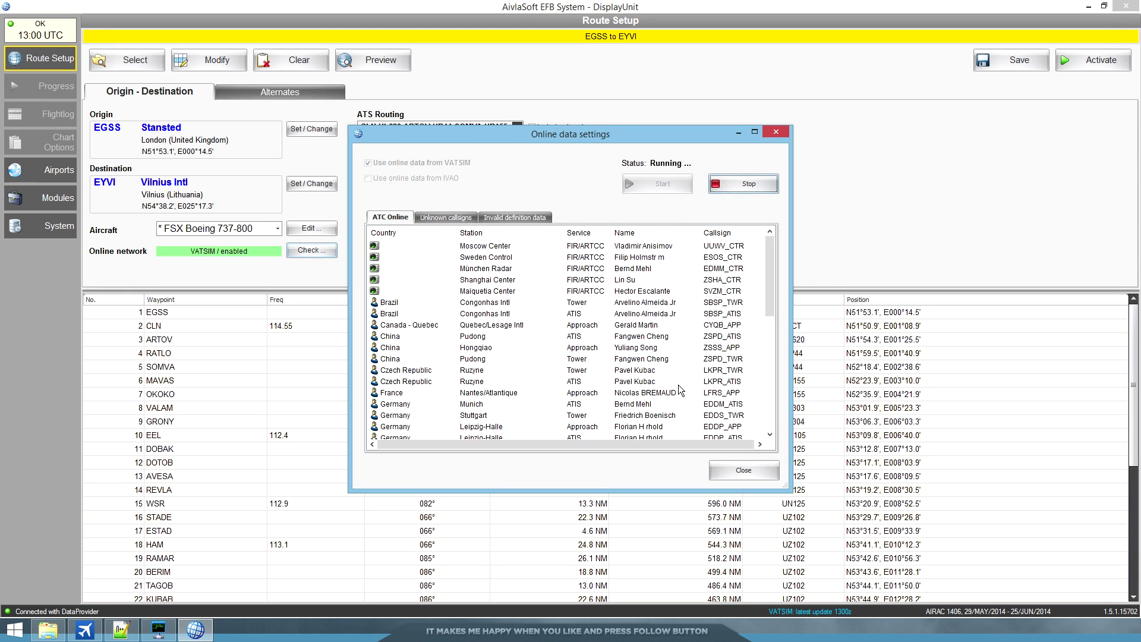
{"action": "left_click", "coordinate": [749, 472]}
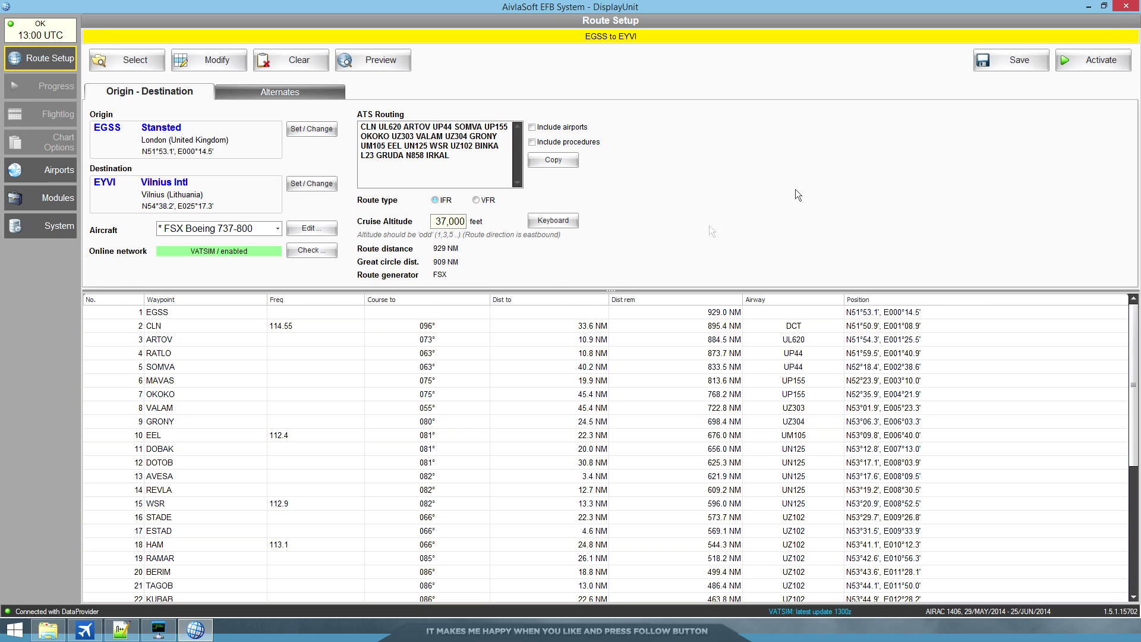
{"action": "left_click", "coordinate": [1069, 62]}
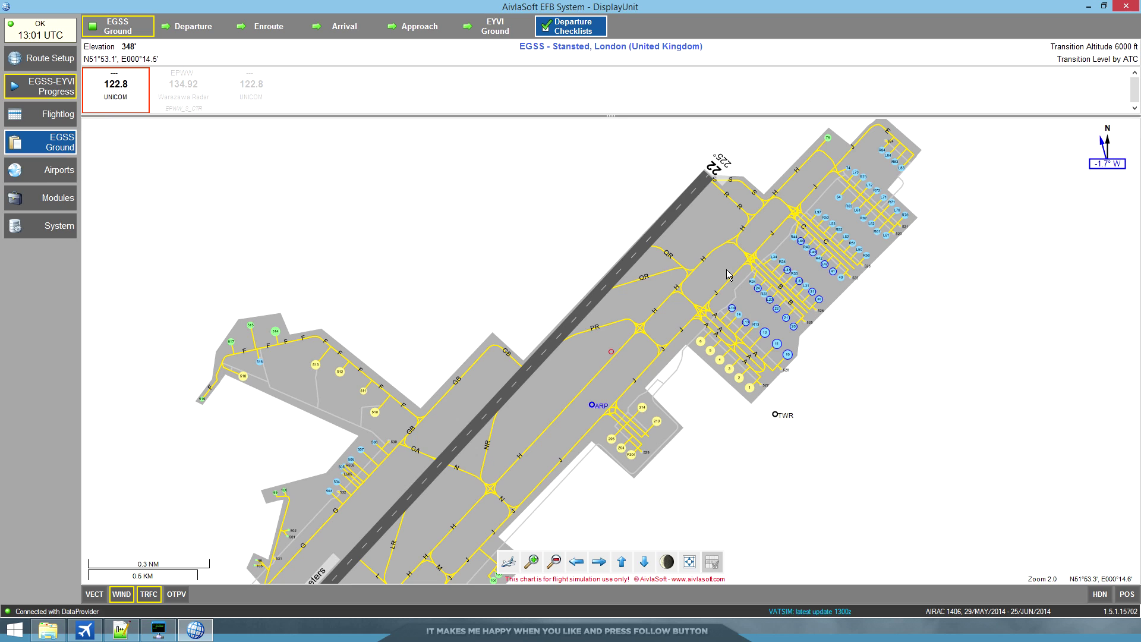
- Recentre the Stansted ground chart near taxiway J on the aircraft in heading-up mode
{"action": "left_click", "coordinate": [544, 477]}
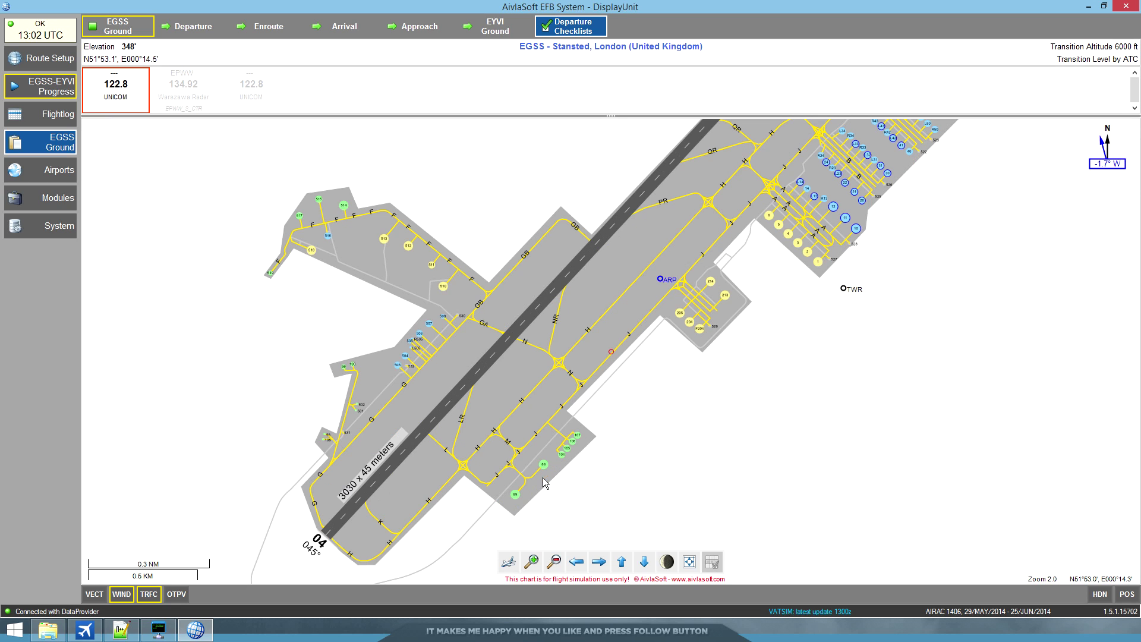
{"action": "left_click", "coordinate": [509, 563]}
{"action": "left_click", "coordinate": [508, 562]}
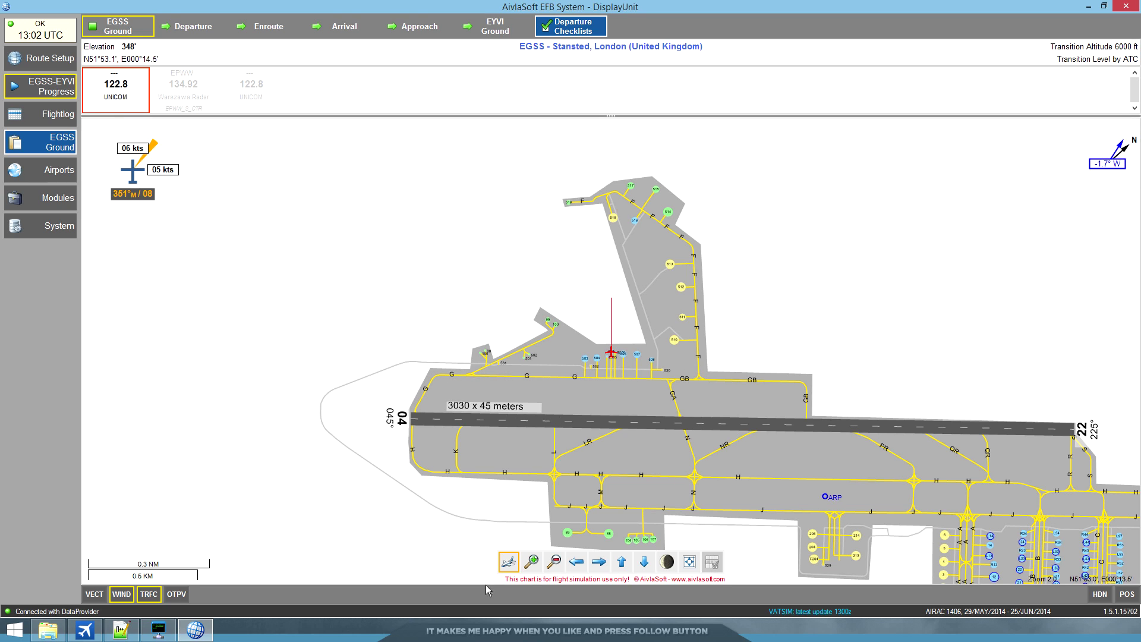
- Plan an EGSS taxi route to runway 04 via taxiway Golf
{"action": "left_click", "coordinate": [42, 146]}
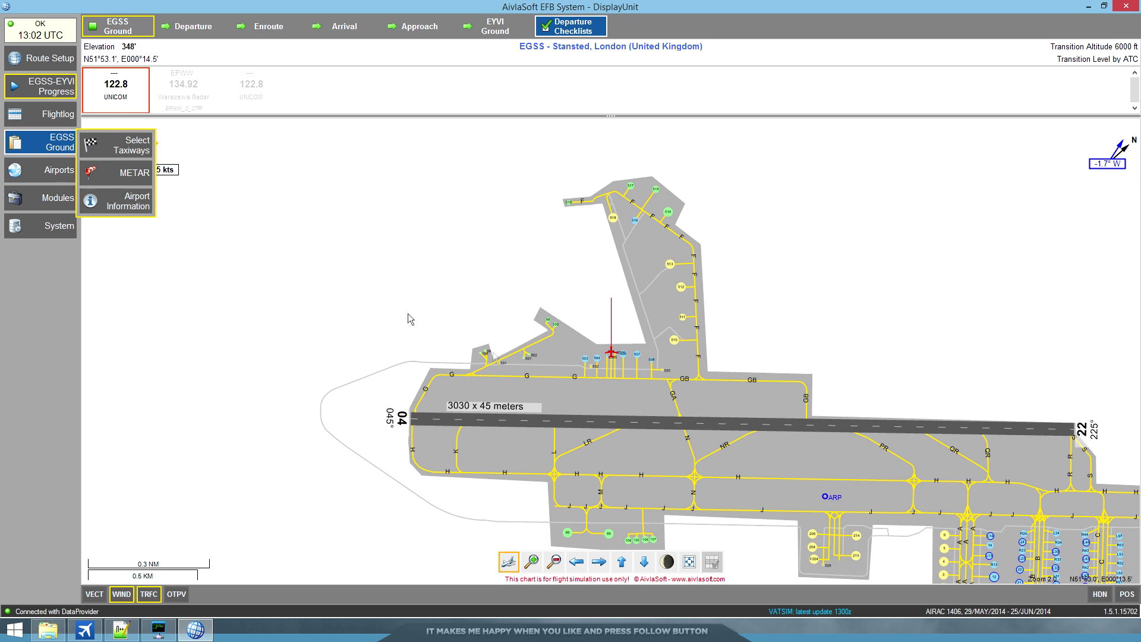
{"action": "left_click", "coordinate": [139, 152]}
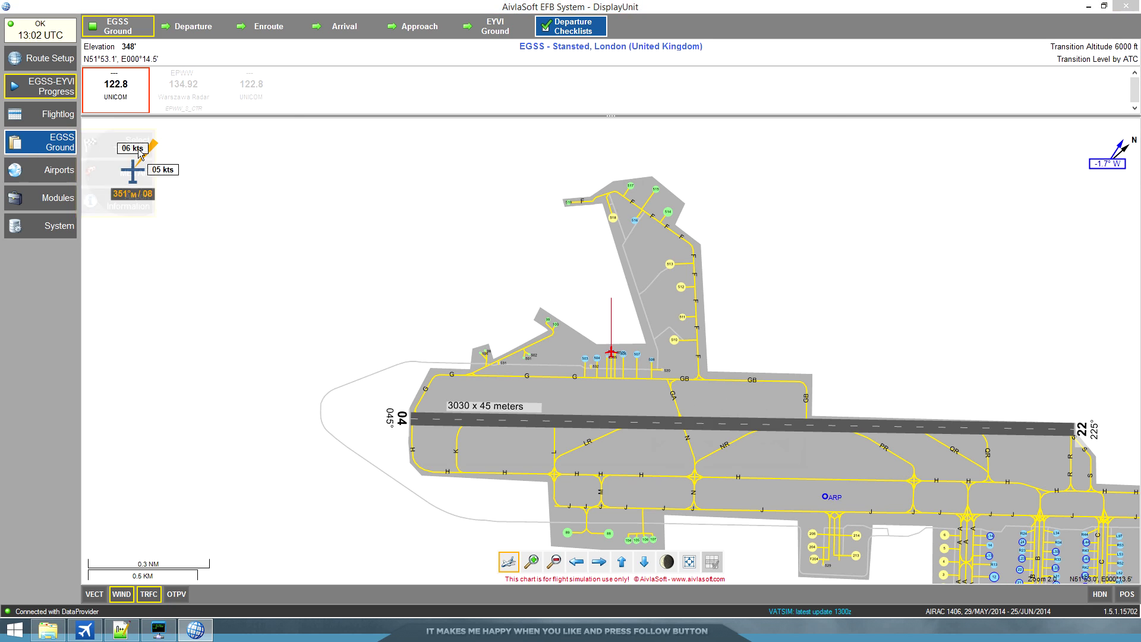
{"action": "left_click", "coordinate": [517, 185]}
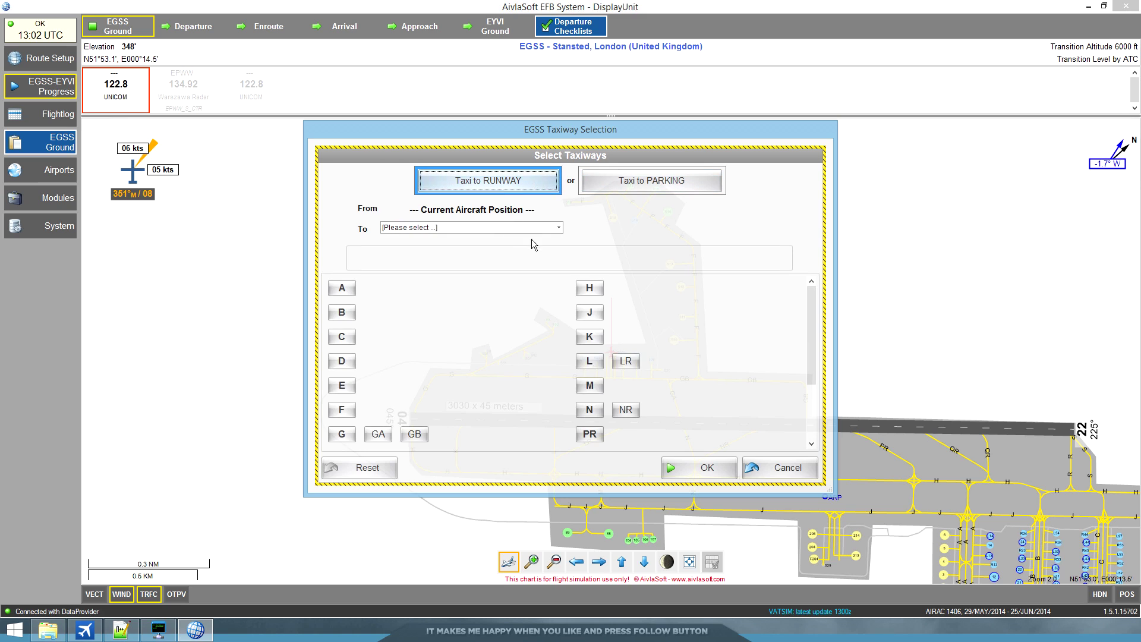
{"action": "left_click", "coordinate": [509, 229]}
{"action": "left_click", "coordinate": [500, 247]}
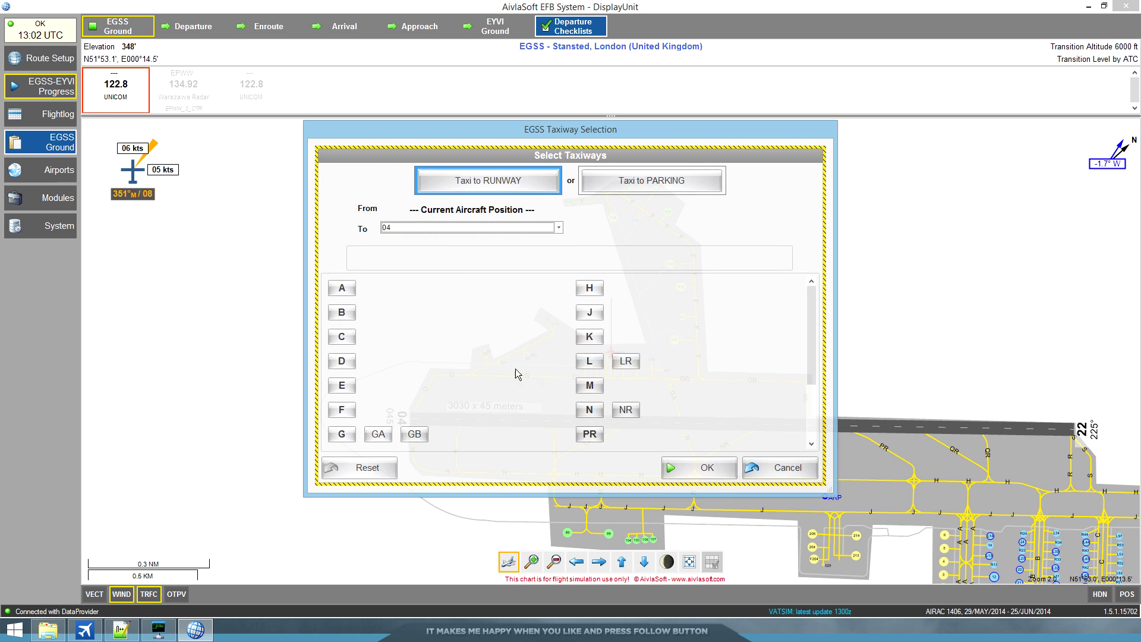
{"action": "left_click", "coordinate": [339, 434]}
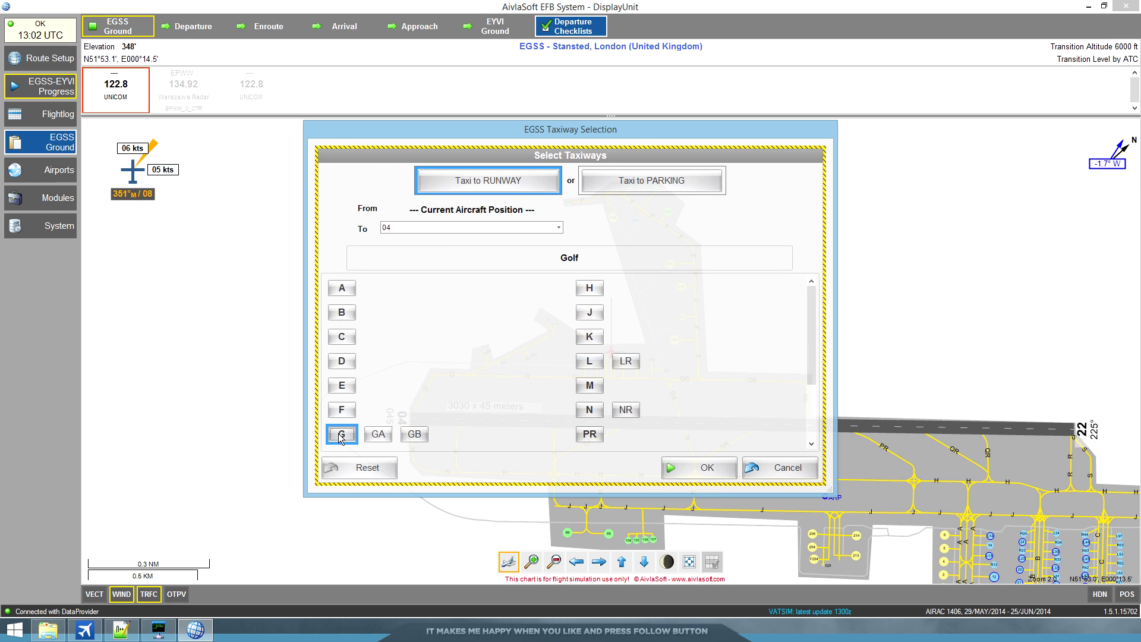
{"action": "left_click", "coordinate": [699, 474]}
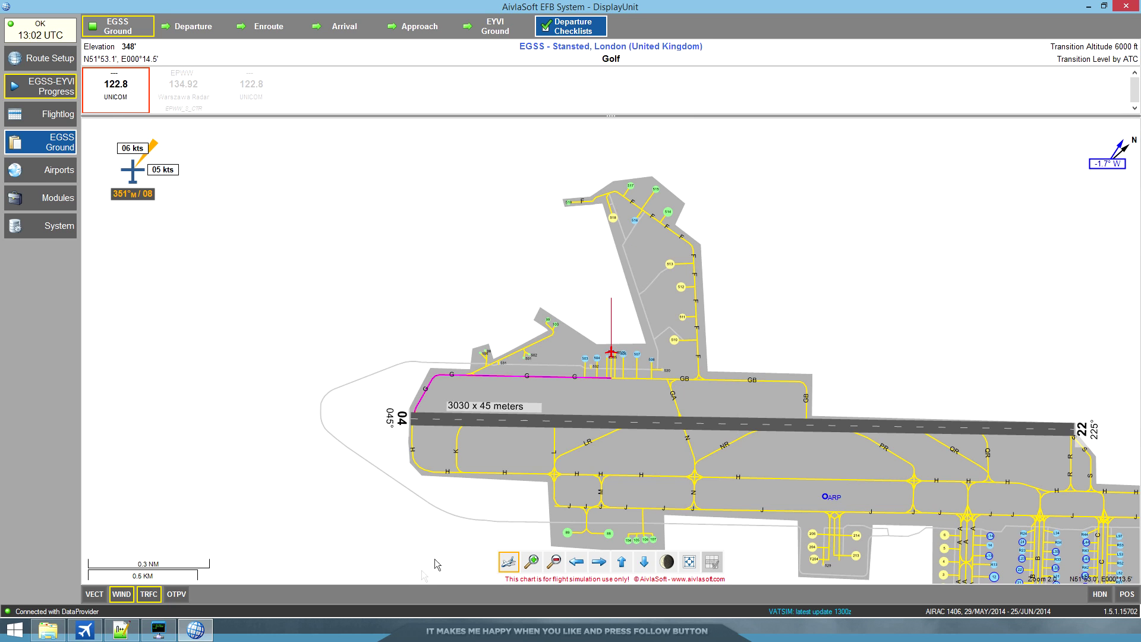
- Toggle the chart orientation, recentre it, and bring up the 122.8 UNICOM radio options
{"action": "left_click", "coordinate": [508, 561]}
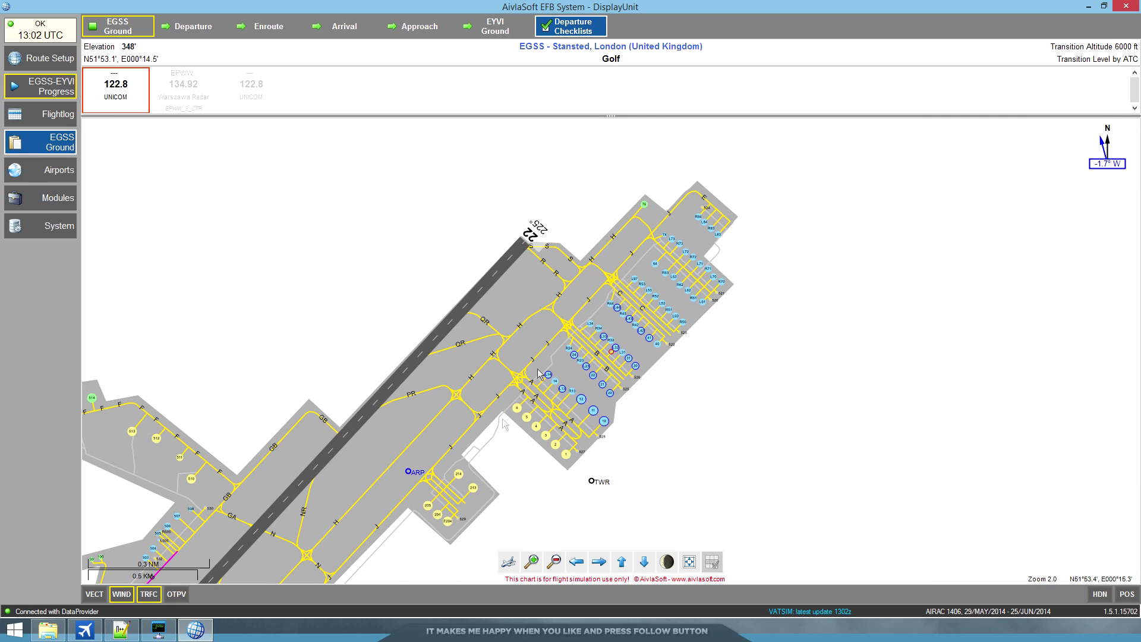
{"action": "left_click", "coordinate": [408, 514]}
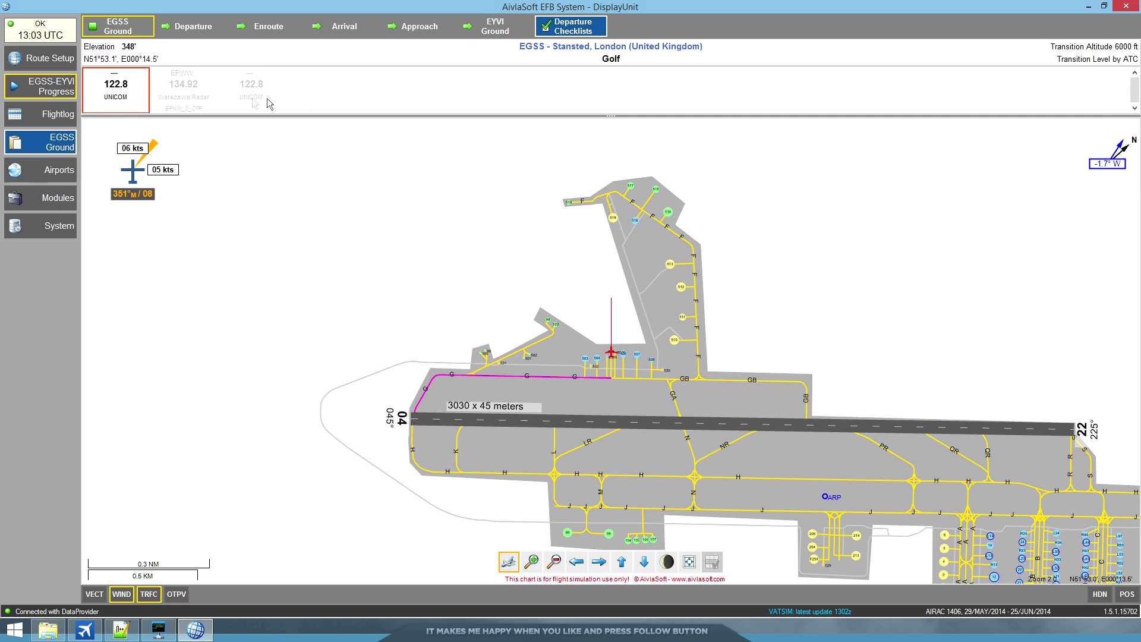
{"action": "right_click", "coordinate": [122, 98]}
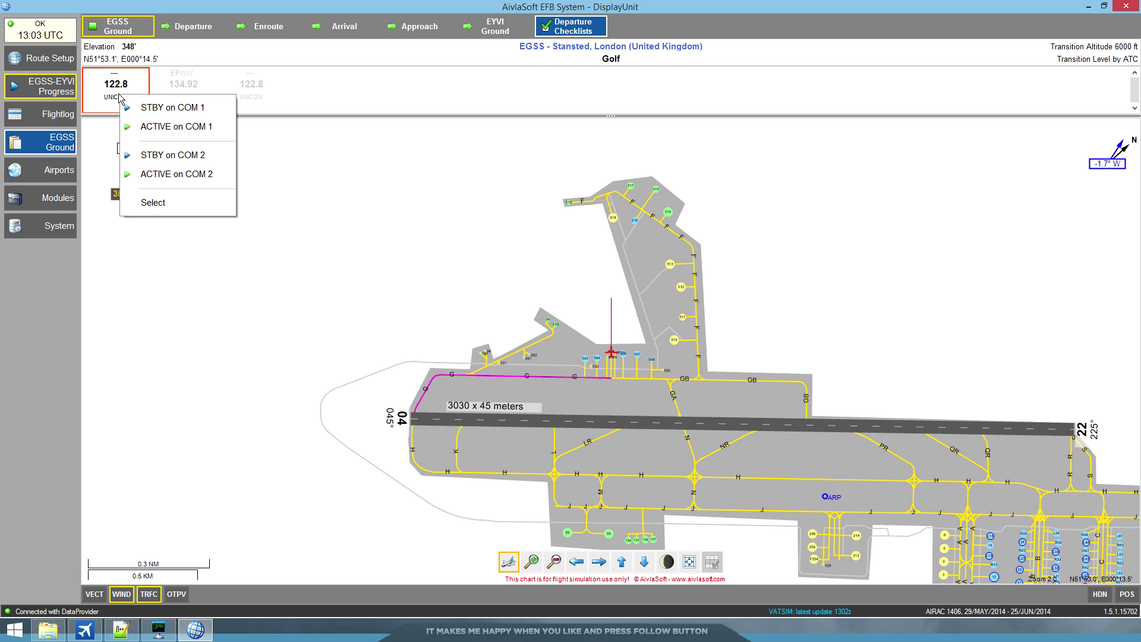
- Make 122.8 UNICOM the active COM 1 frequency
{"action": "left_click", "coordinate": [172, 126]}
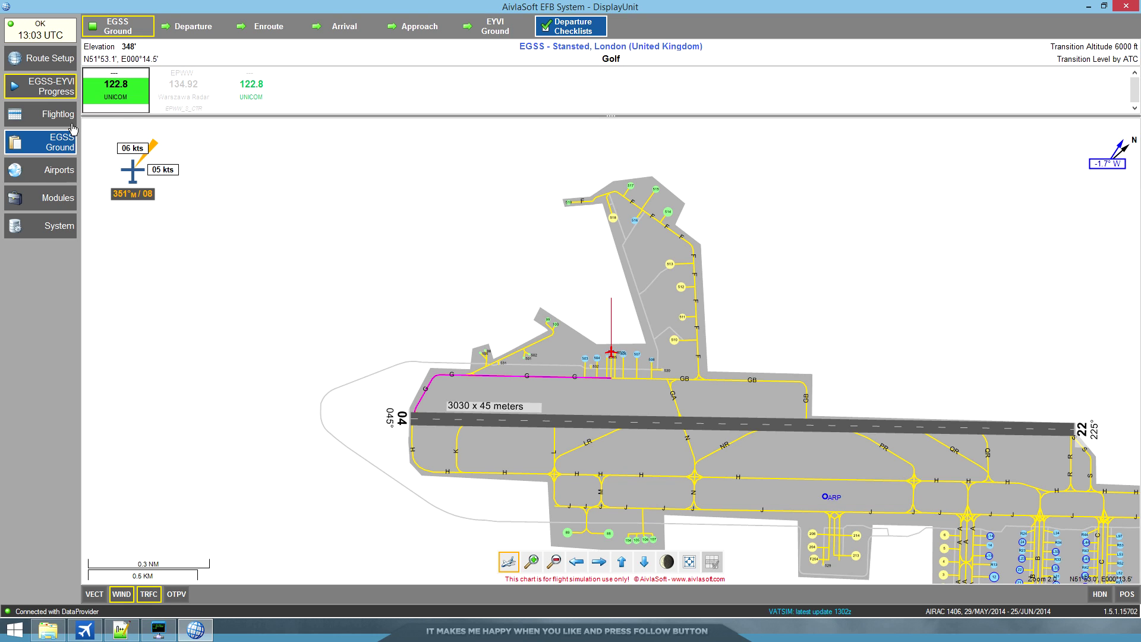
{"action": "right_click", "coordinate": [167, 97]}
{"action": "left_click", "coordinate": [189, 124]}
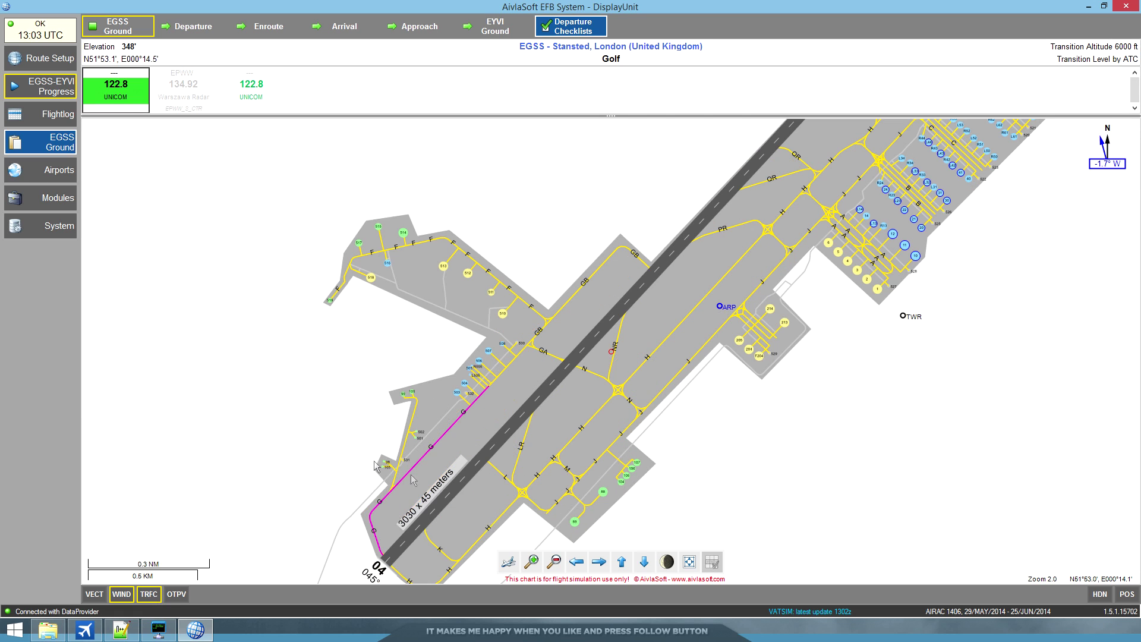
- Switch to the EGSS Departure map, toggling the aircraft-centred view
{"action": "left_click", "coordinate": [509, 561]}
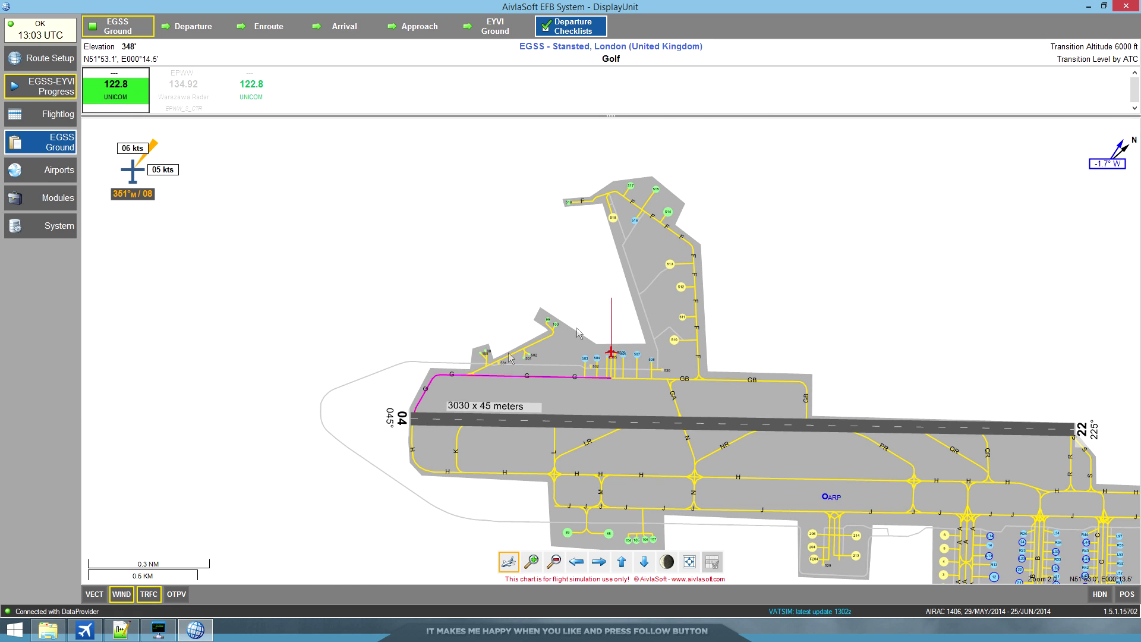
{"action": "left_click", "coordinate": [193, 26]}
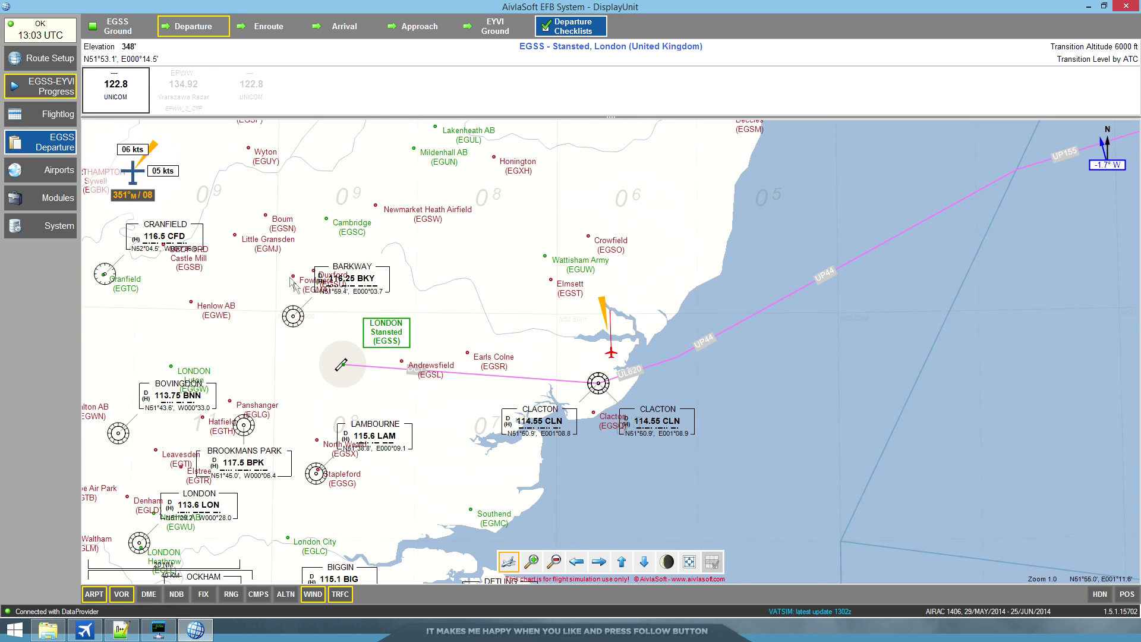
{"action": "left_click", "coordinate": [508, 562]}
- Centre the map near Clacton, show the eastbound SID overview, and bring up SID selection
{"action": "left_click_drag", "start_coordinate": [762, 514], "coordinate": [731, 400]}
{"action": "left_click", "coordinate": [846, 260]}
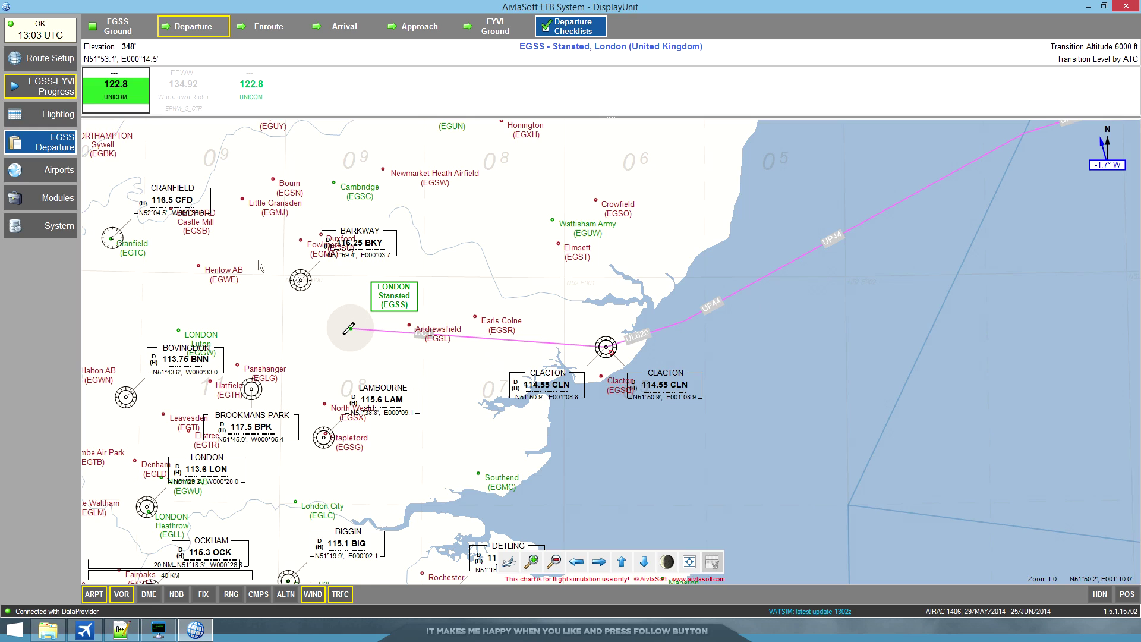
{"action": "left_click", "coordinate": [63, 149]}
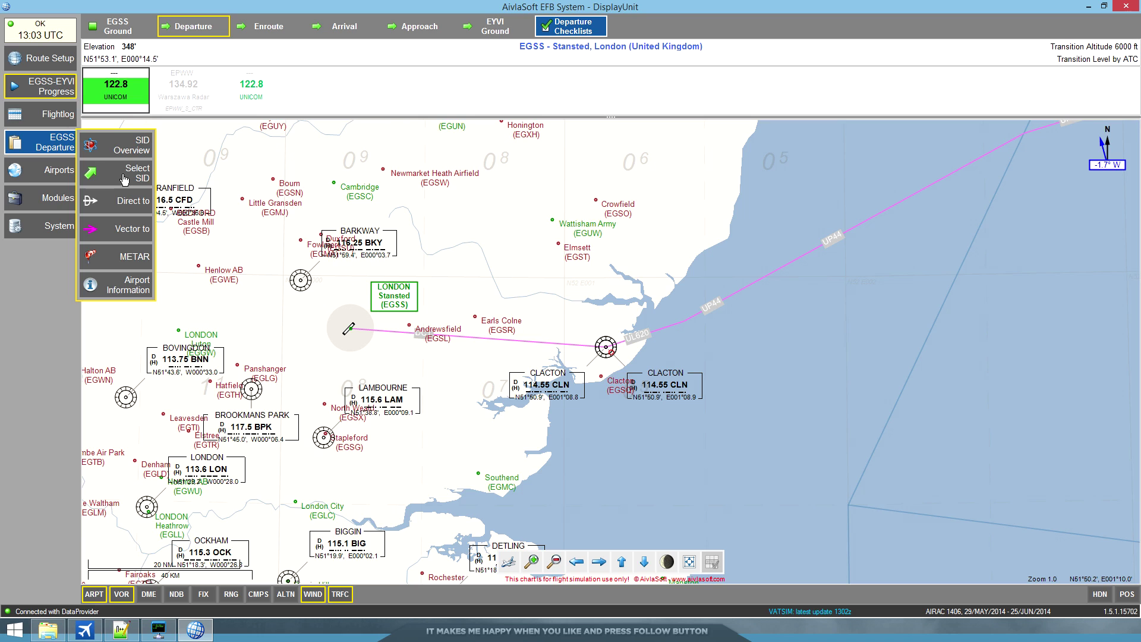
{"action": "left_click", "coordinate": [132, 148]}
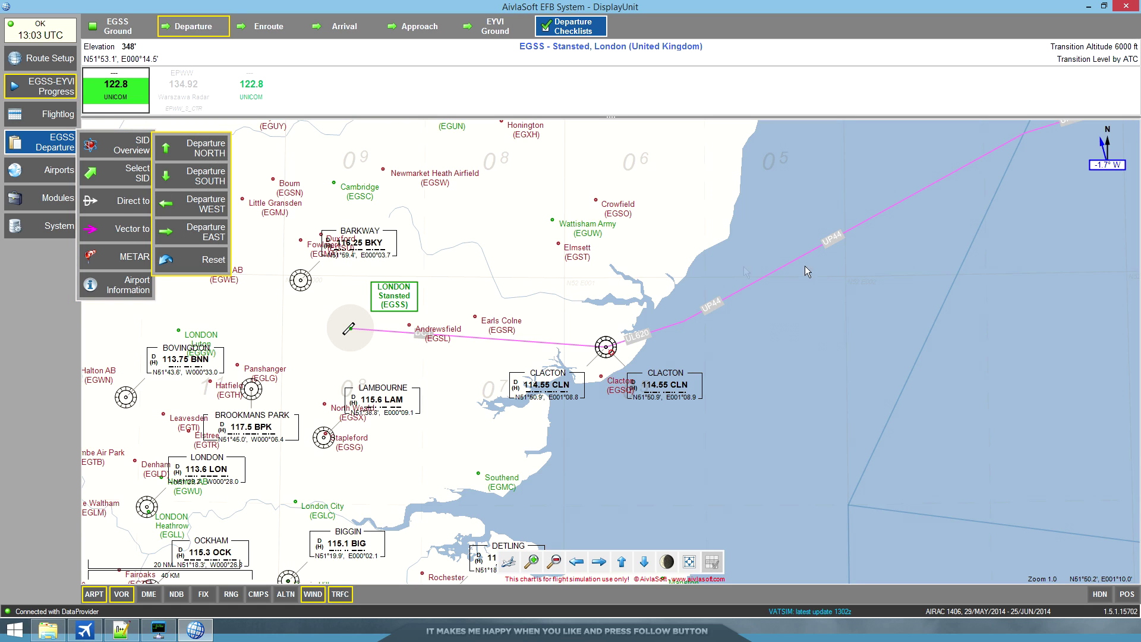
{"action": "left_click", "coordinate": [203, 235]}
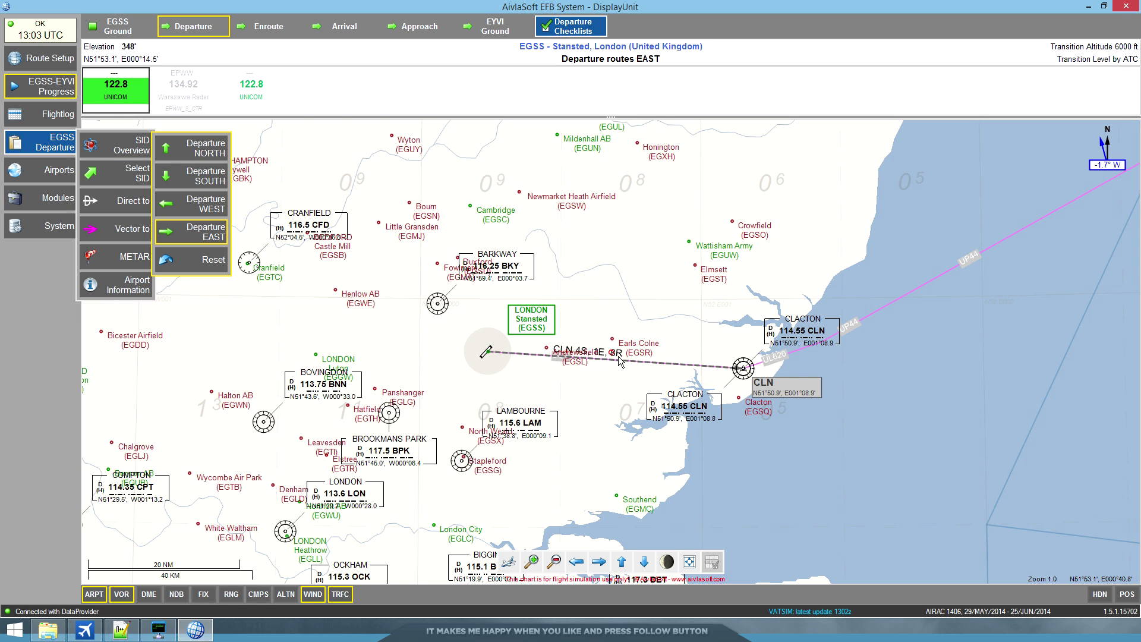
{"action": "left_click", "coordinate": [140, 174]}
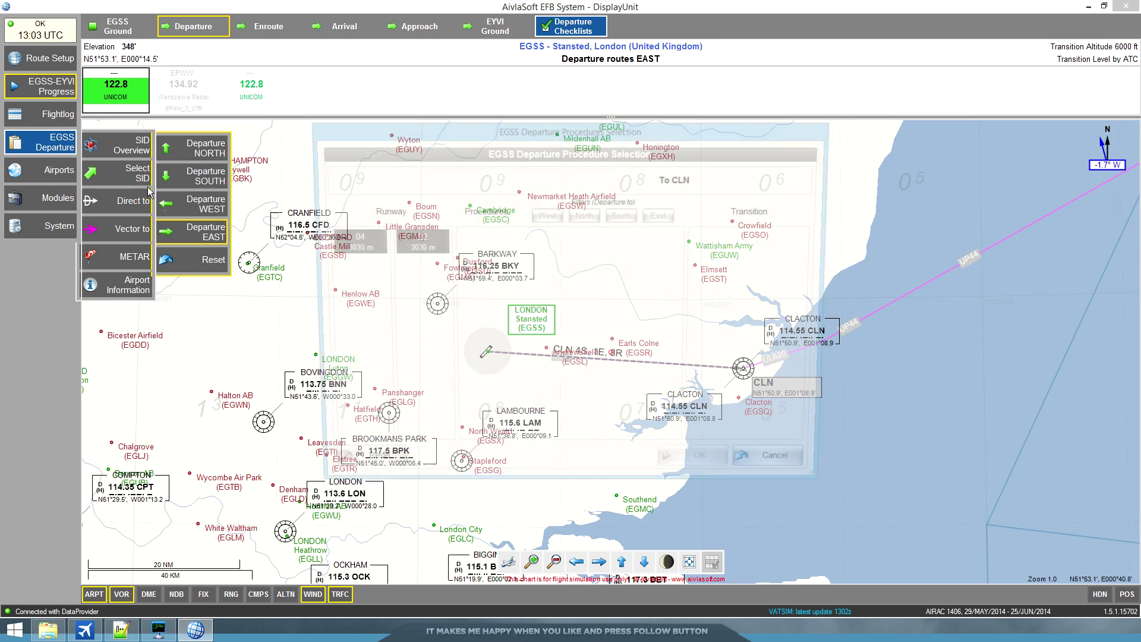
- Select the CLN4S departure from runway 04, activate it, and recentre the map on it
{"action": "left_click", "coordinate": [355, 247]}
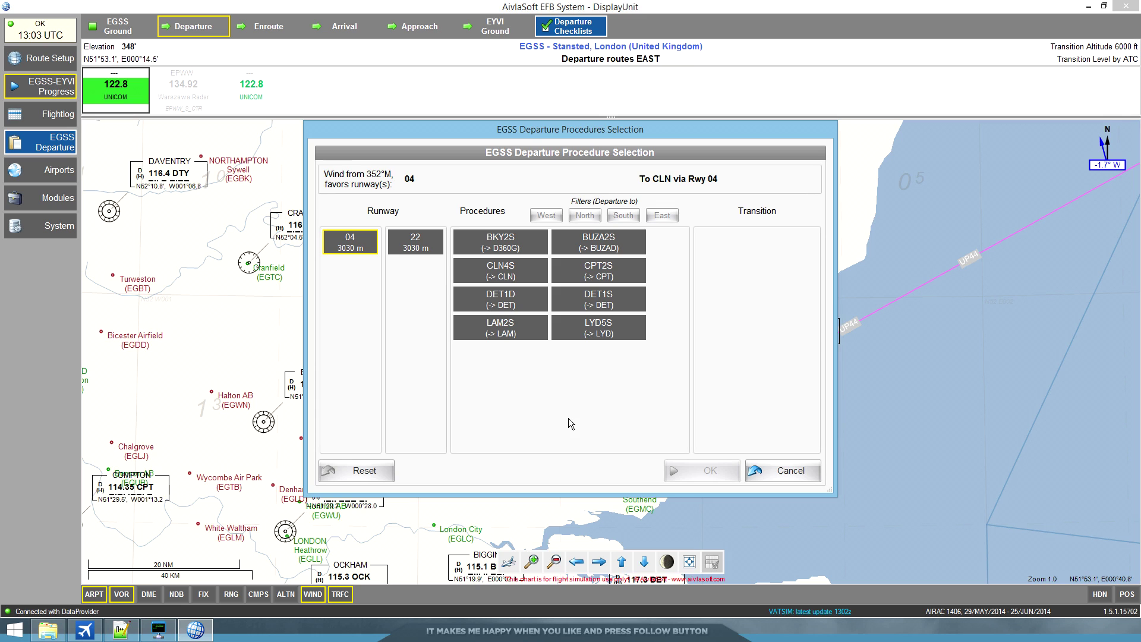
{"action": "left_click", "coordinate": [500, 273]}
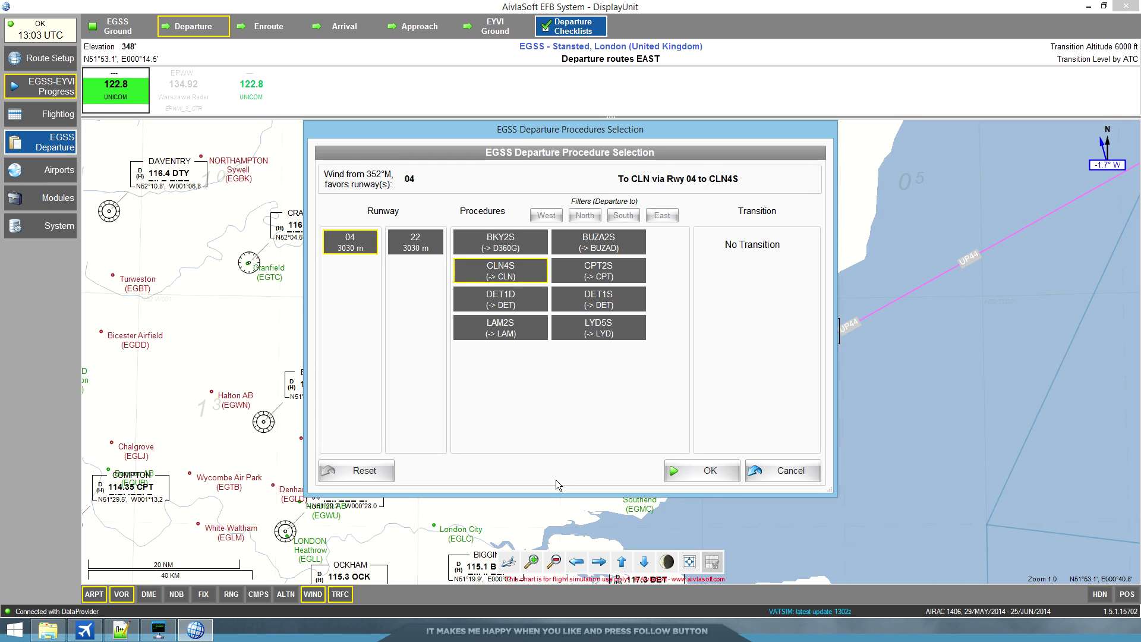
{"action": "left_click", "coordinate": [693, 470]}
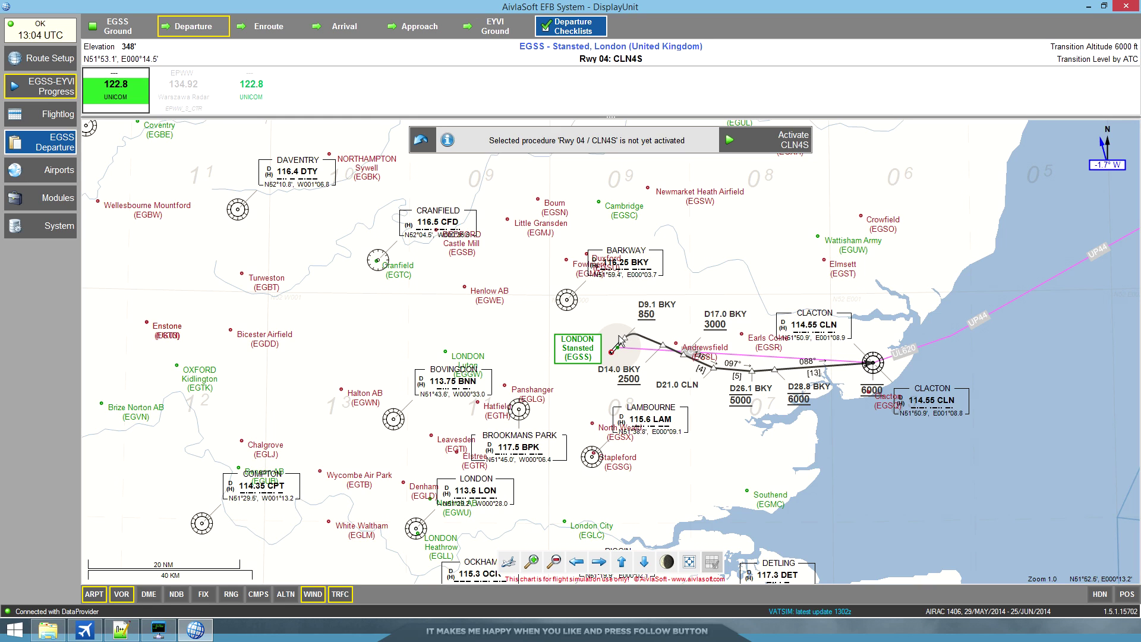
{"action": "left_click", "coordinate": [781, 156]}
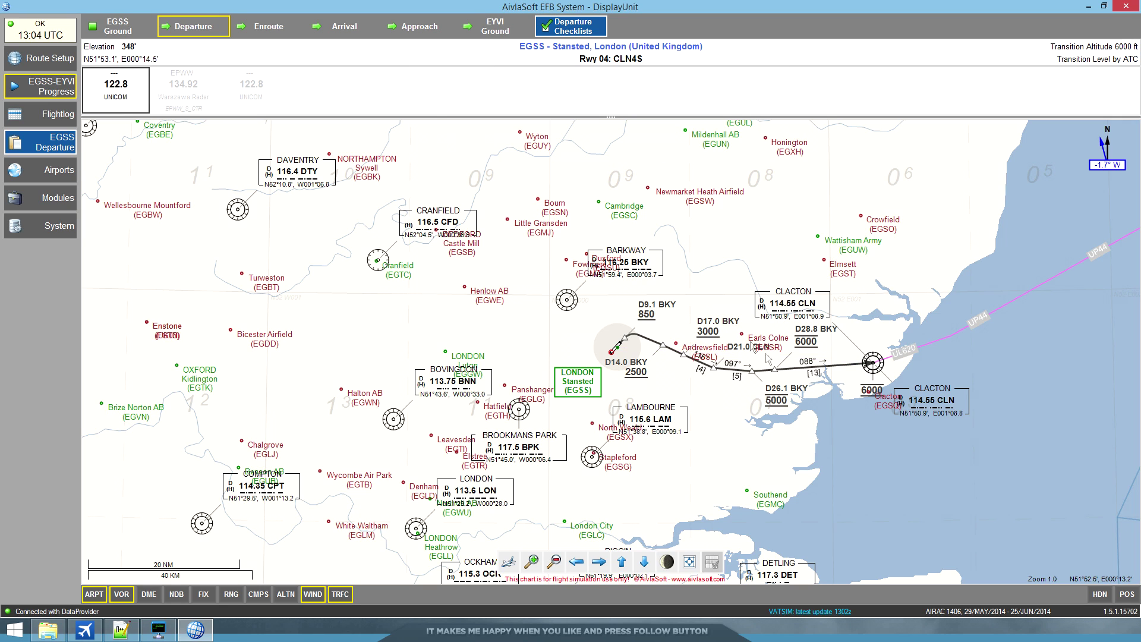
{"action": "left_click", "coordinate": [859, 365]}
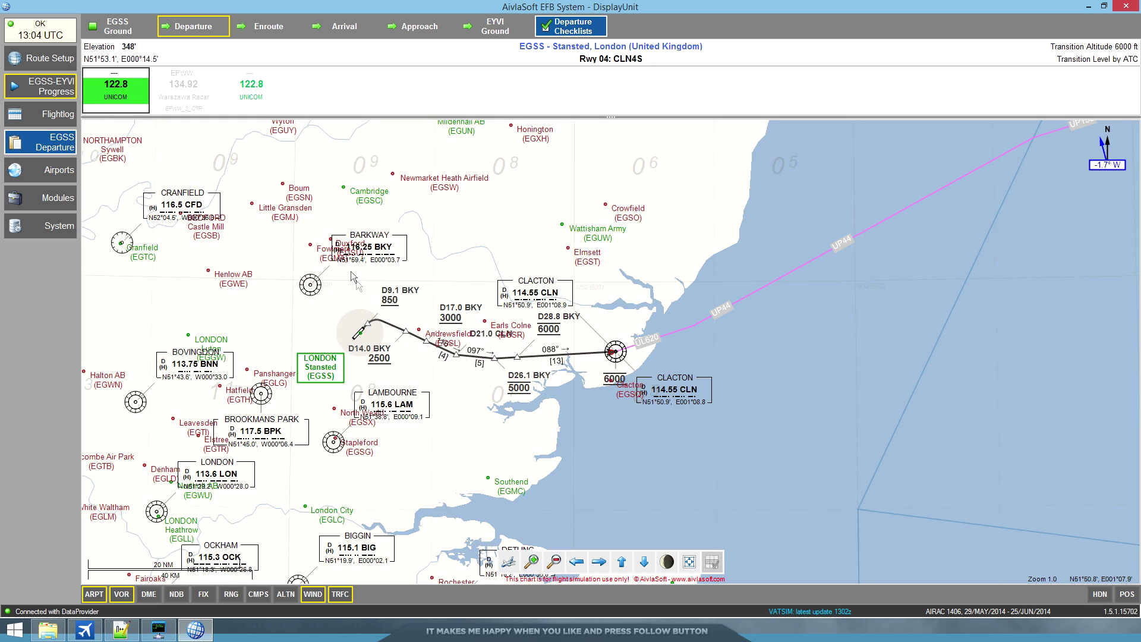
{"action": "scroll", "coordinate": [405, 376], "scroll_direction": "up", "scroll_amount": 1}
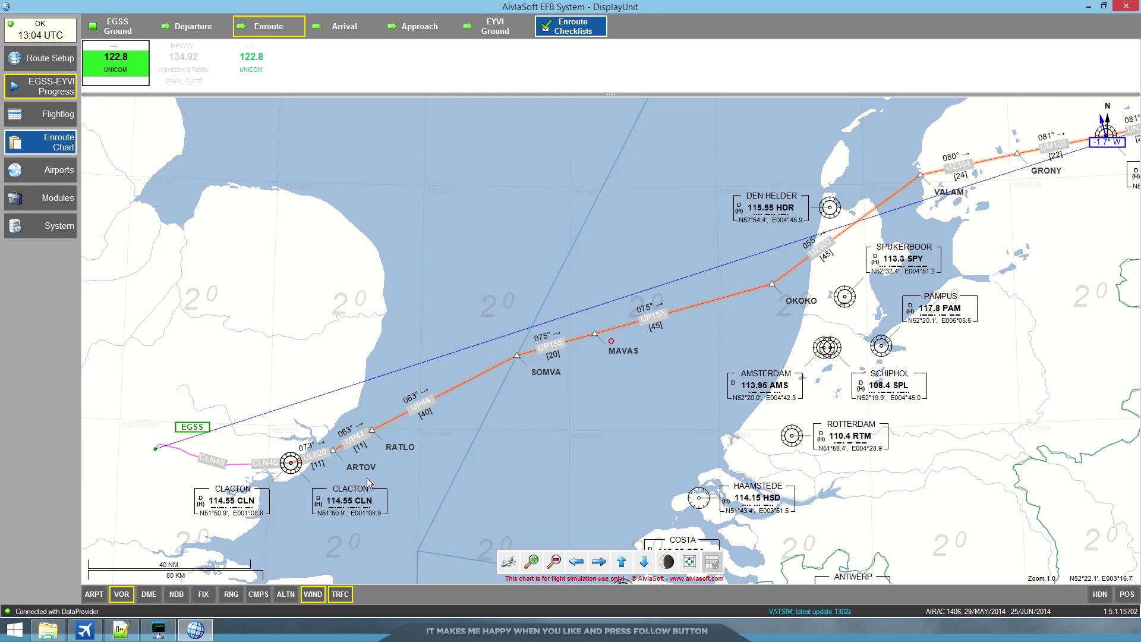
- Pan the Enroute chart northeast and zoom out to follow the route past Hamburg
{"action": "left_click", "coordinate": [790, 302]}
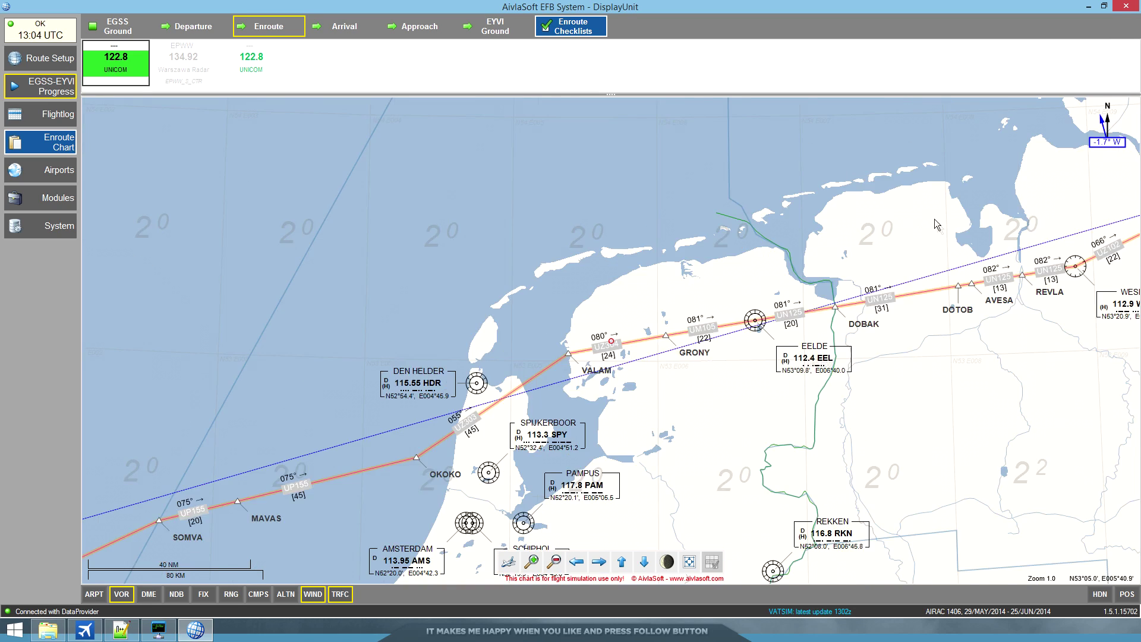
{"action": "scroll", "coordinate": [923, 341], "scroll_direction": "down", "scroll_amount": 1}
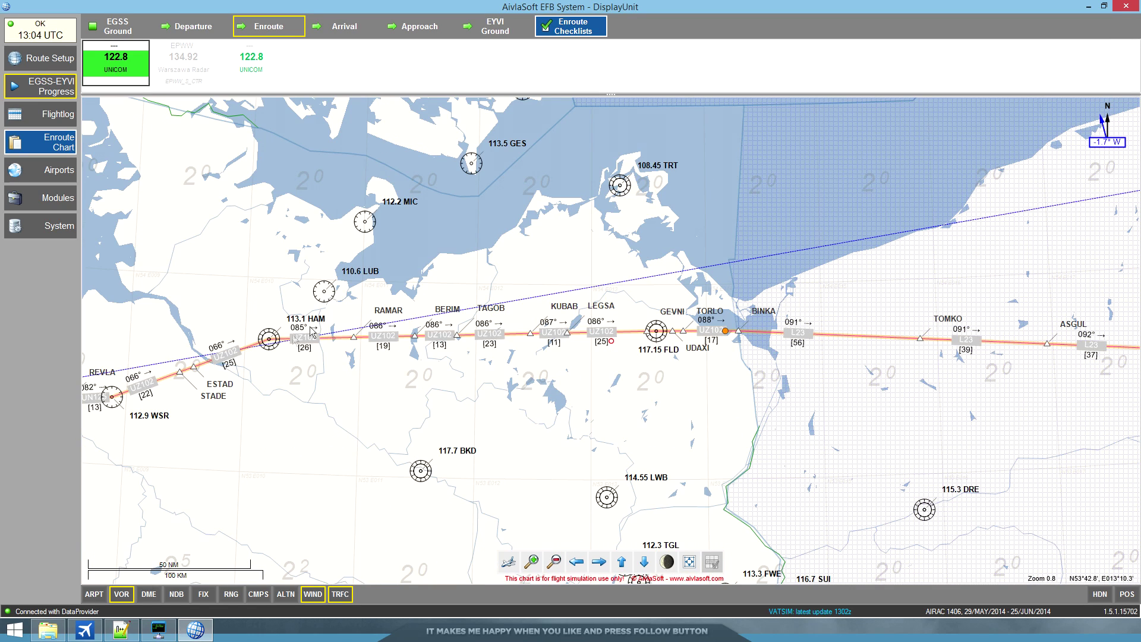
- Toggle the airport, navaid, range-ring, alternate and wind overlays on and off on the Enroute chart
{"action": "left_click", "coordinate": [98, 596]}
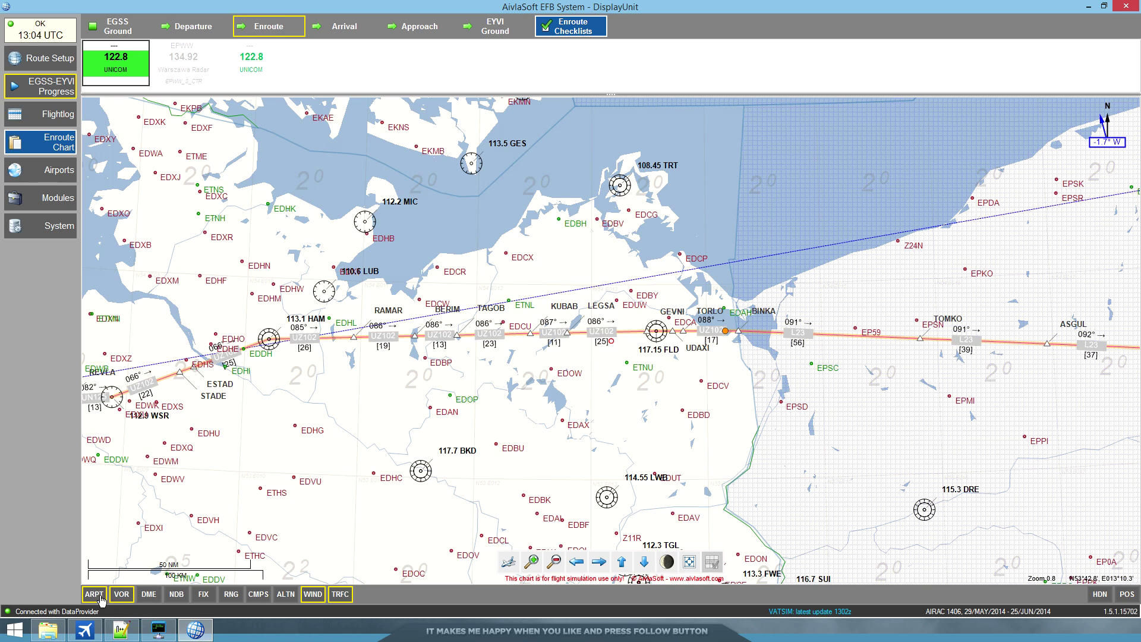
{"action": "left_click", "coordinate": [98, 598]}
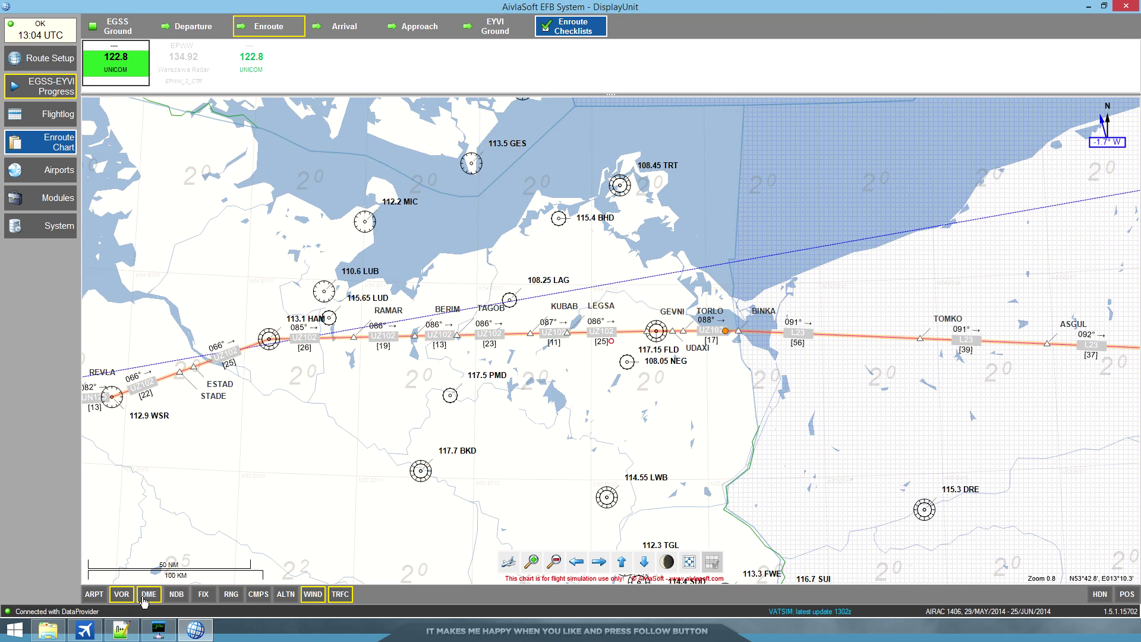
{"action": "left_click", "coordinate": [197, 599]}
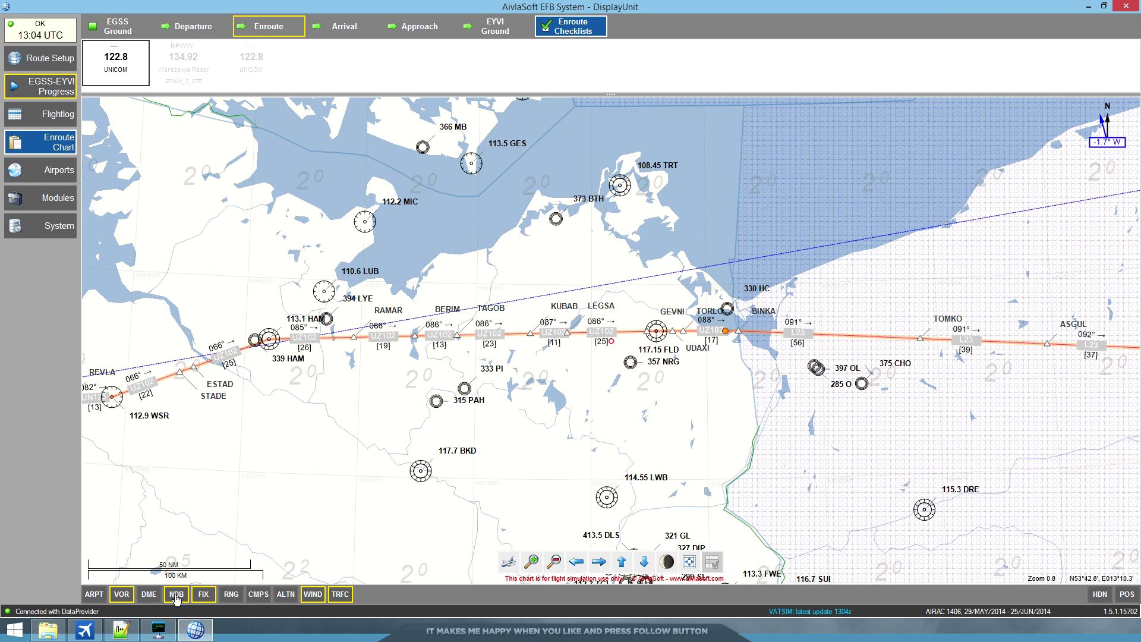
{"action": "left_click", "coordinate": [199, 600]}
{"action": "left_click", "coordinate": [231, 598]}
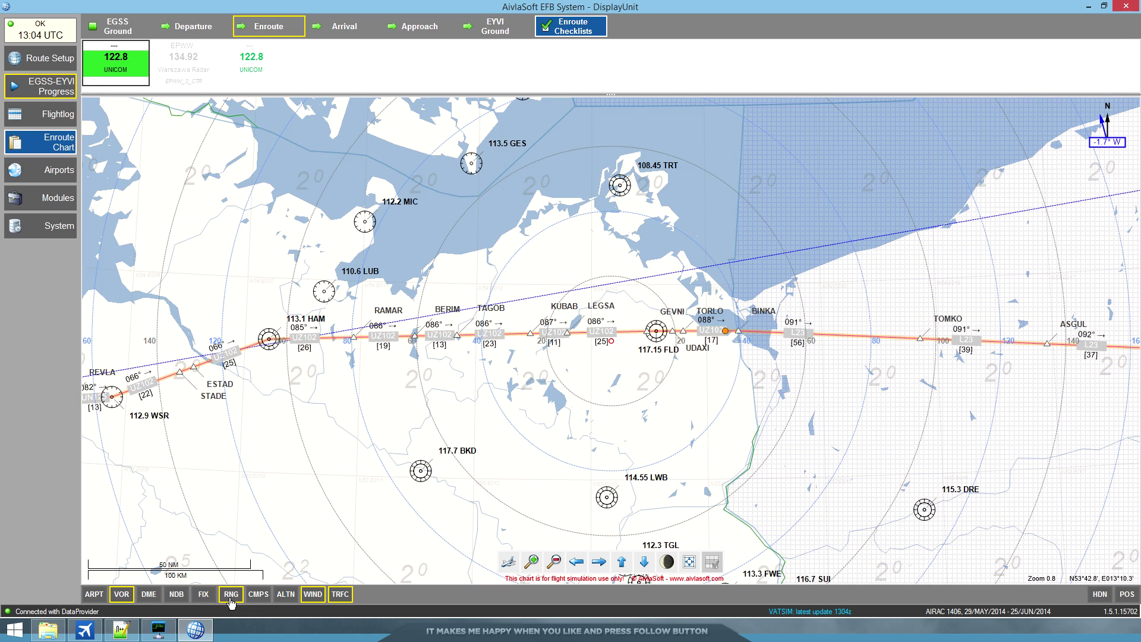
{"action": "left_click", "coordinate": [232, 599]}
{"action": "left_click", "coordinate": [285, 598]}
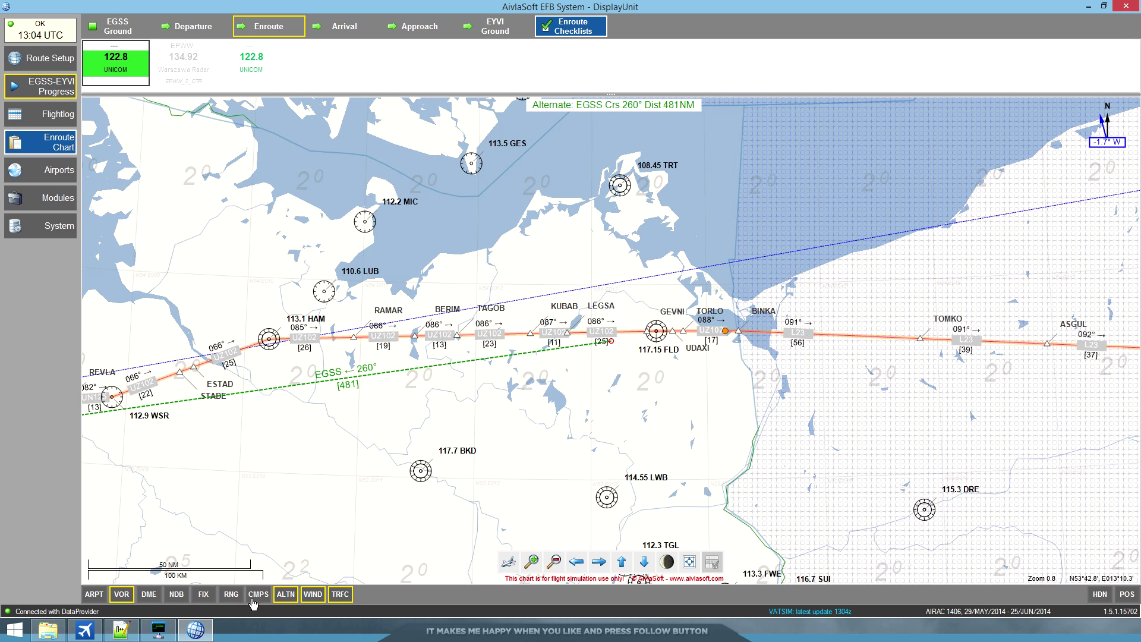
{"action": "left_click", "coordinate": [291, 598]}
{"action": "left_click", "coordinate": [312, 594]}
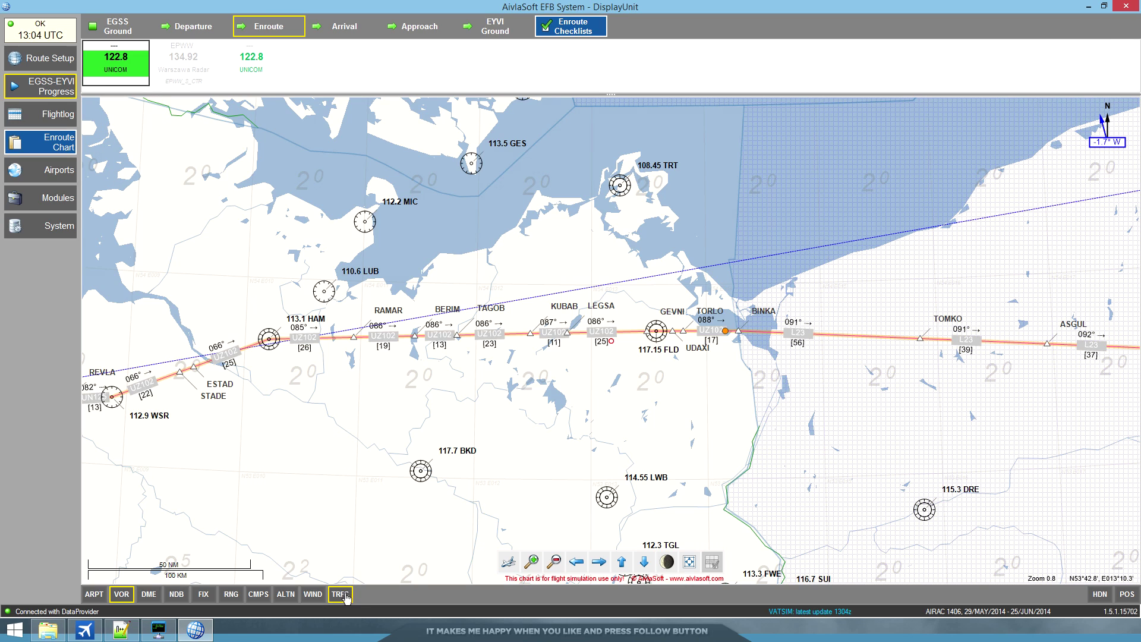
{"action": "left_click", "coordinate": [312, 594]}
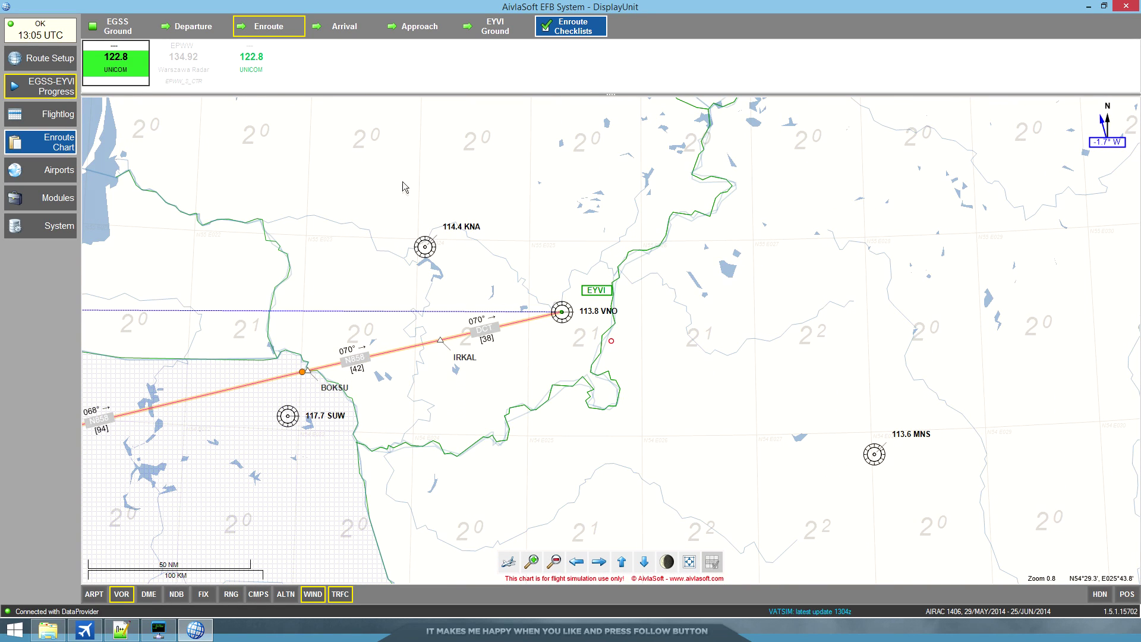
- Switch to the EYVI arrival phase and show the STAR overview from the west
{"action": "left_click", "coordinate": [346, 22]}
{"action": "left_click", "coordinate": [61, 146]}
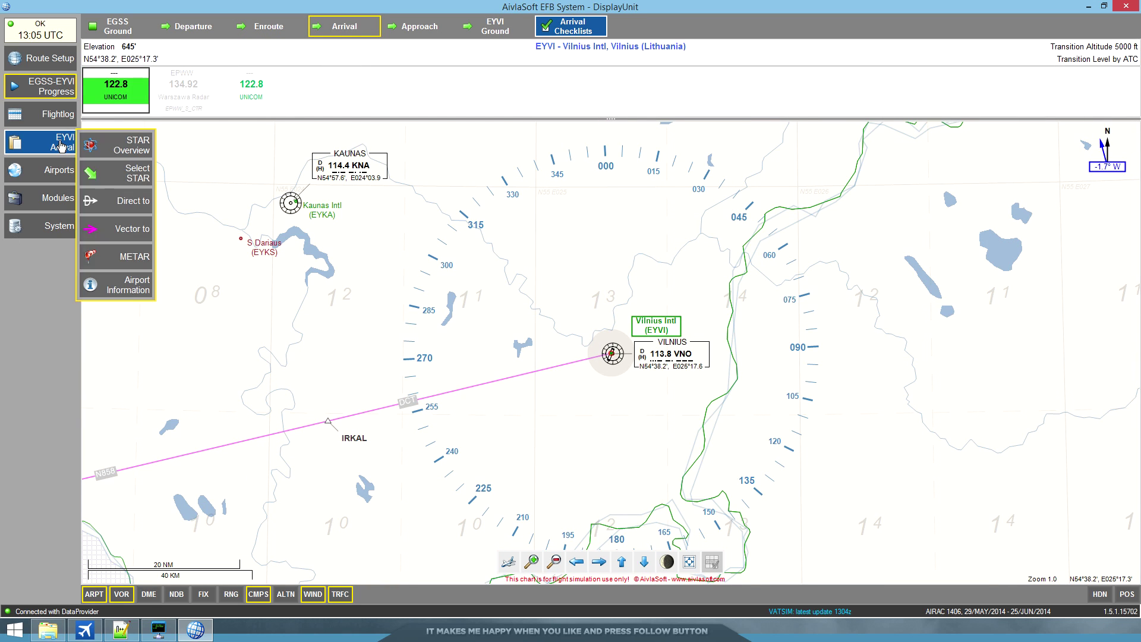
{"action": "left_click", "coordinate": [122, 146]}
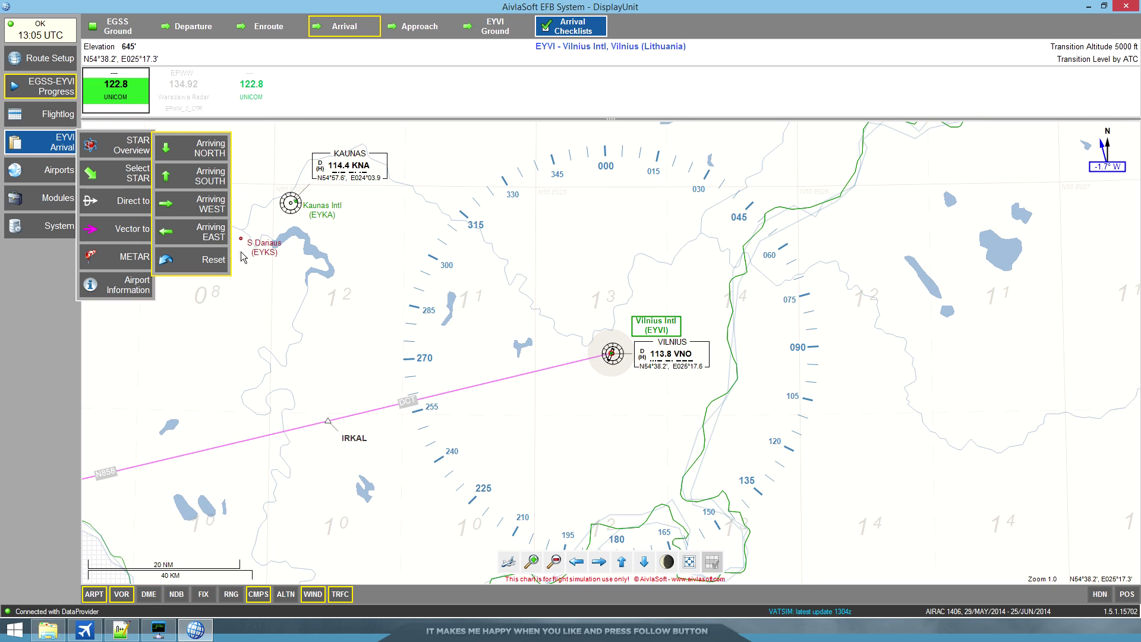
{"action": "left_click", "coordinate": [202, 204]}
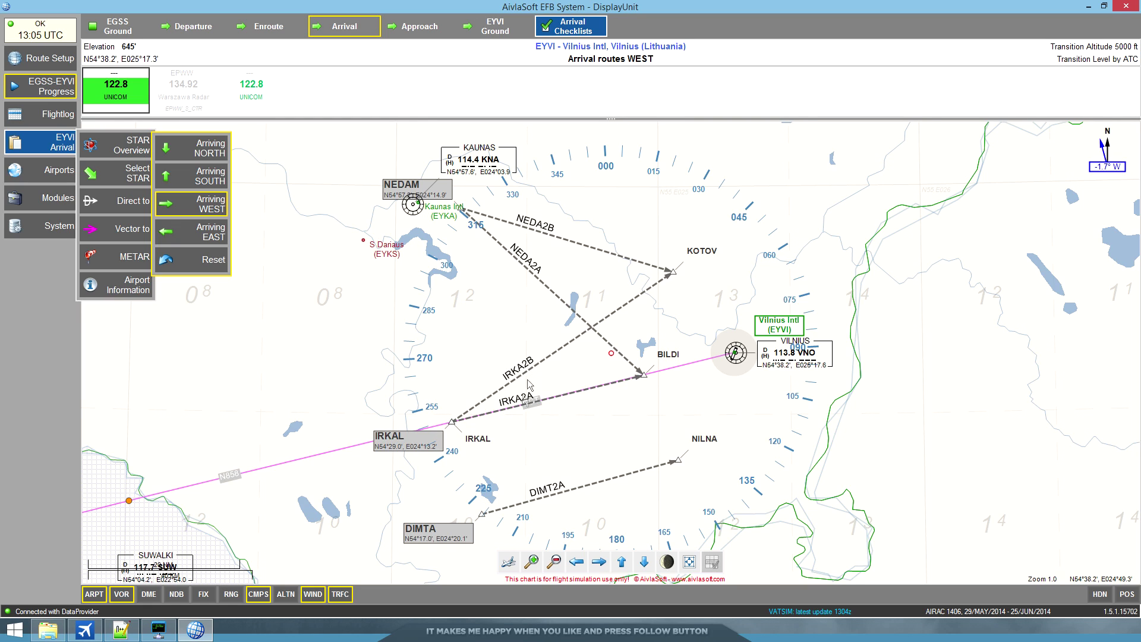
- Choose the IRKA2A arrival for runway 02 and activate it
{"action": "left_click", "coordinate": [132, 177]}
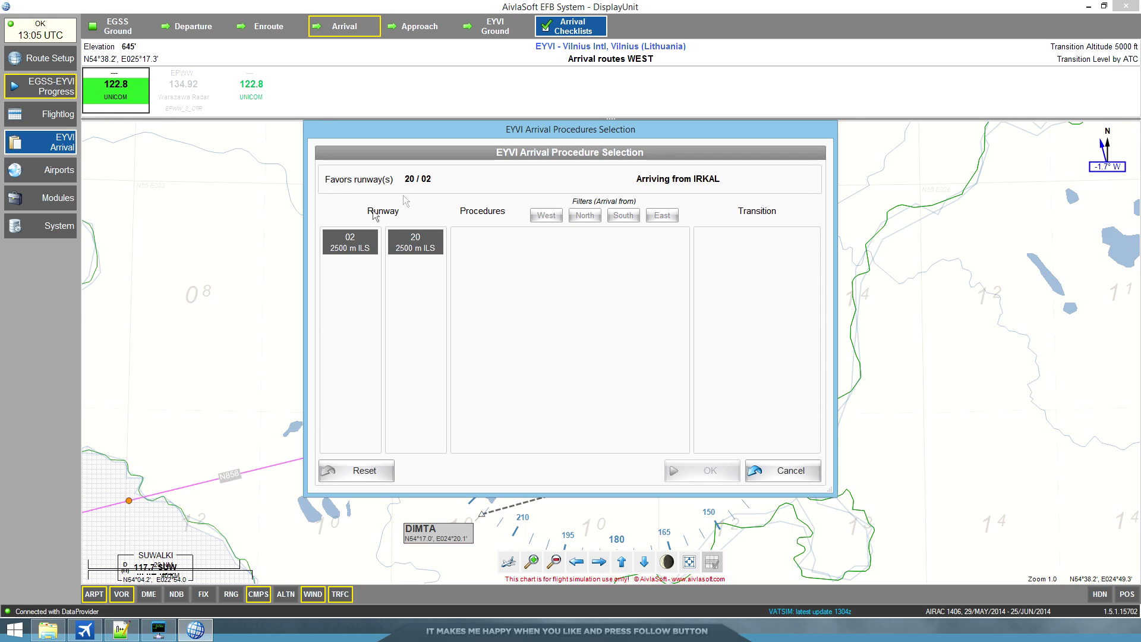
{"action": "left_click", "coordinate": [349, 250]}
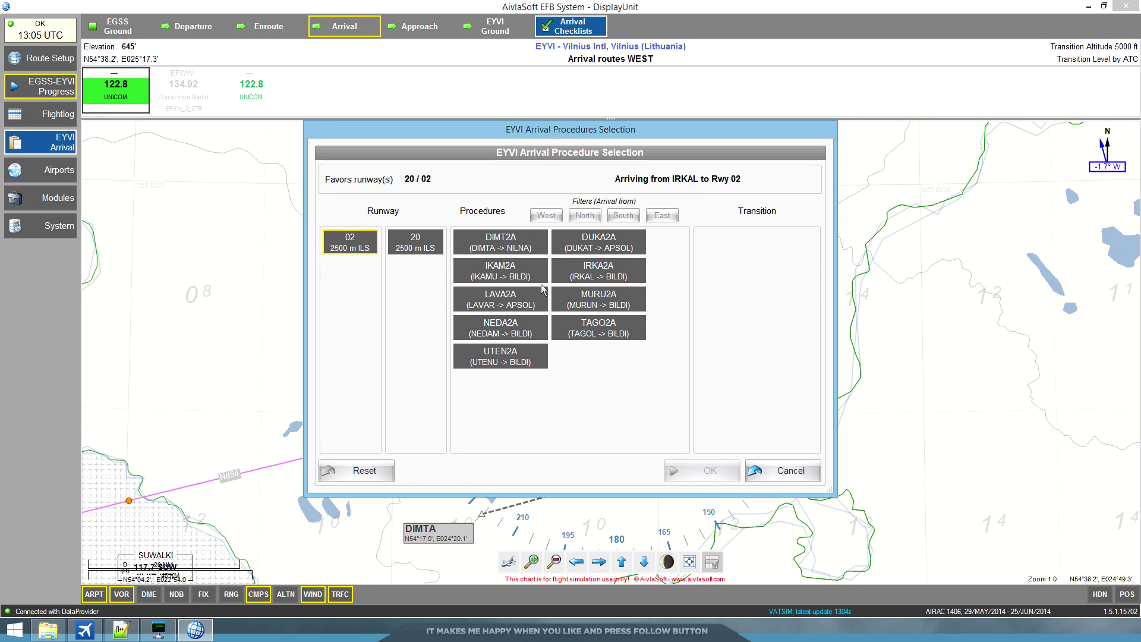
{"action": "left_click", "coordinate": [615, 281]}
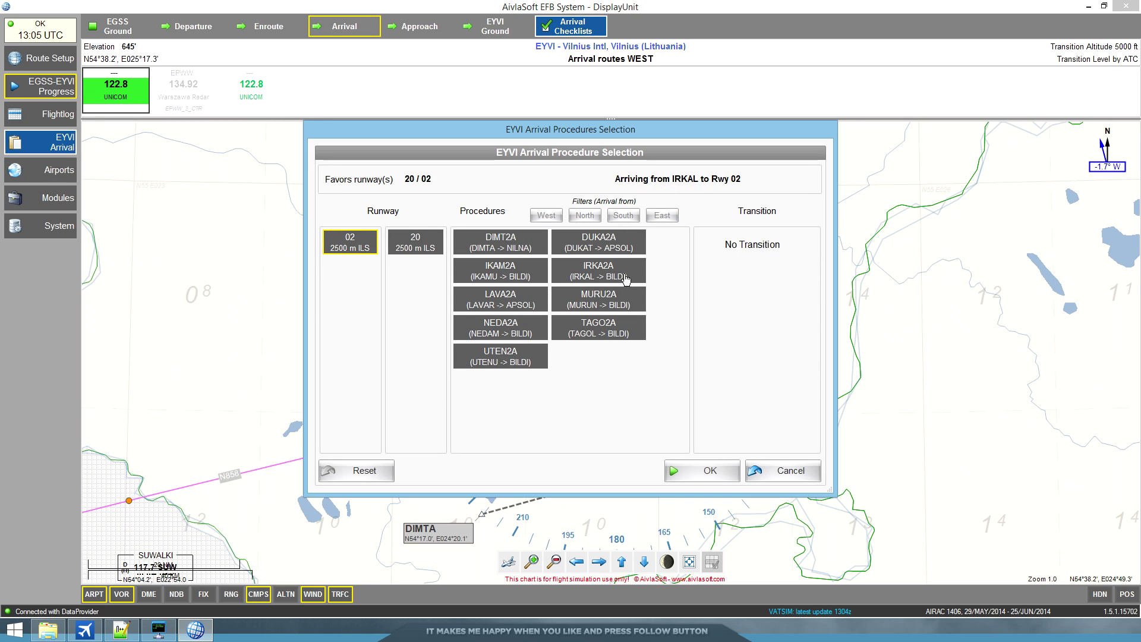
{"action": "left_click", "coordinate": [702, 470]}
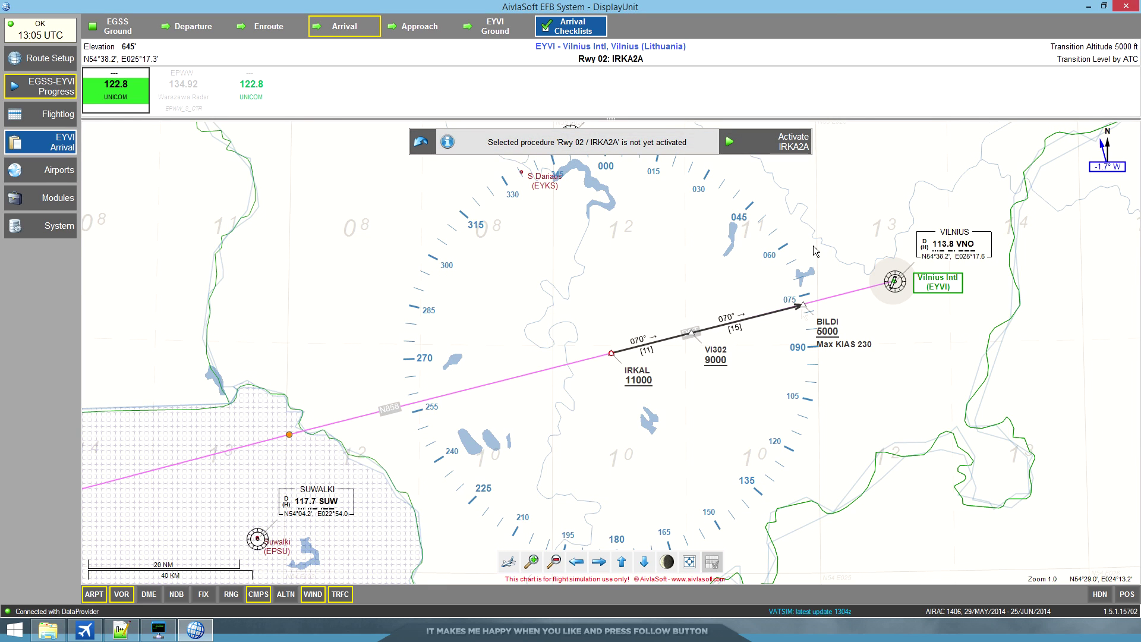
{"action": "left_click", "coordinate": [785, 148]}
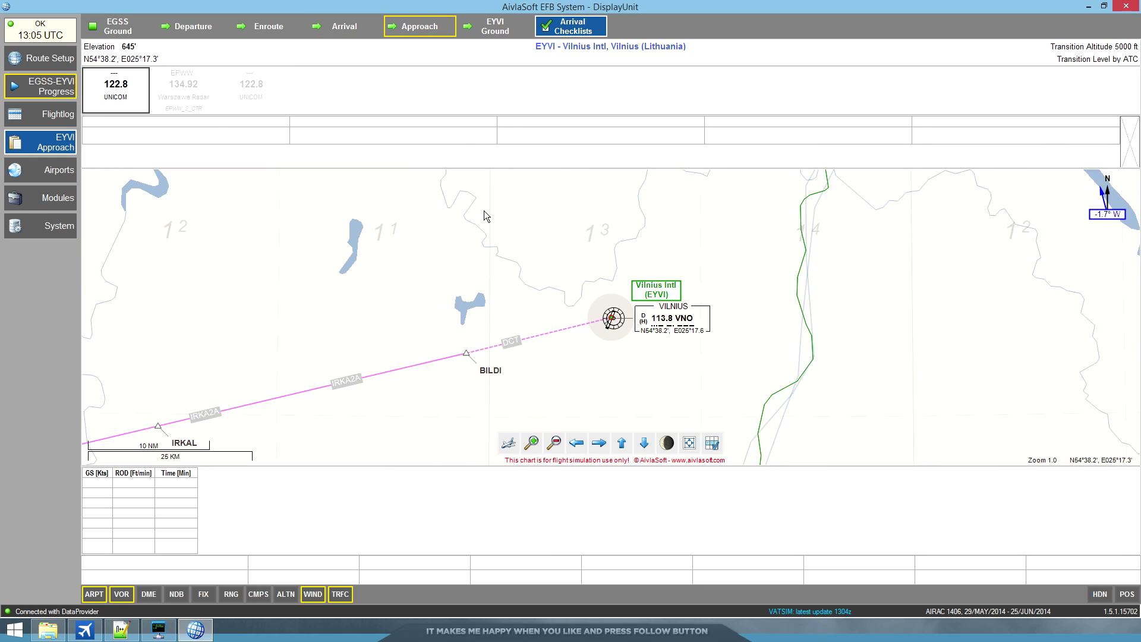
- Load the ILS Rwy 02 approach with the BILDI transition, then show the EYVI Ground chart
{"action": "left_click", "coordinate": [67, 154]}
{"action": "left_click", "coordinate": [101, 149]}
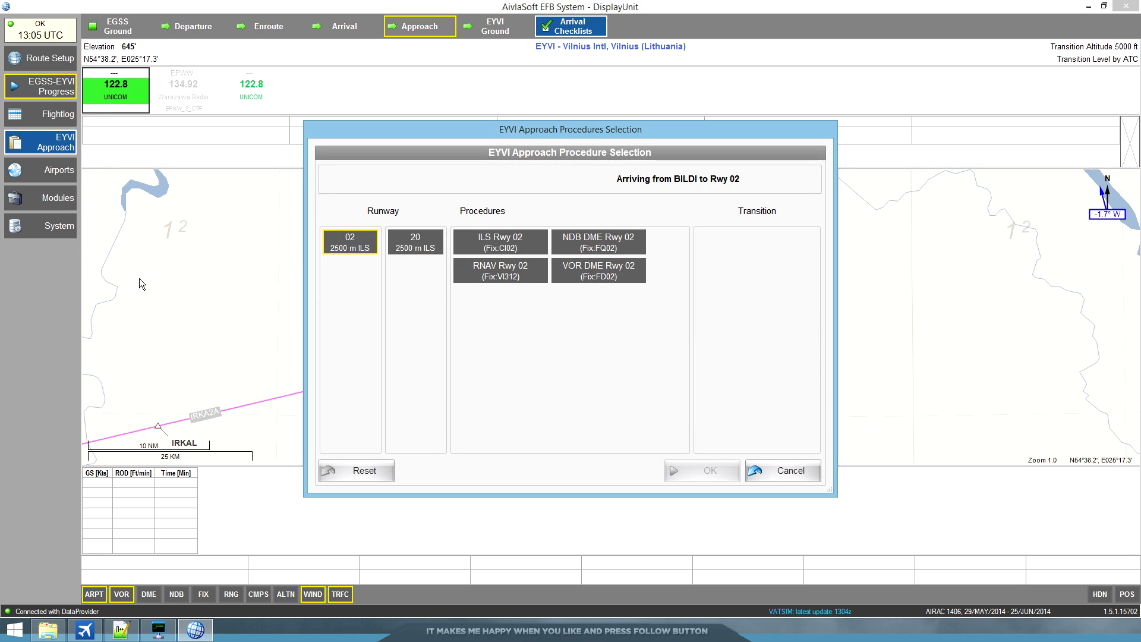
{"action": "left_click_drag", "start_coordinate": [549, 130], "coordinate": [723, 146]}
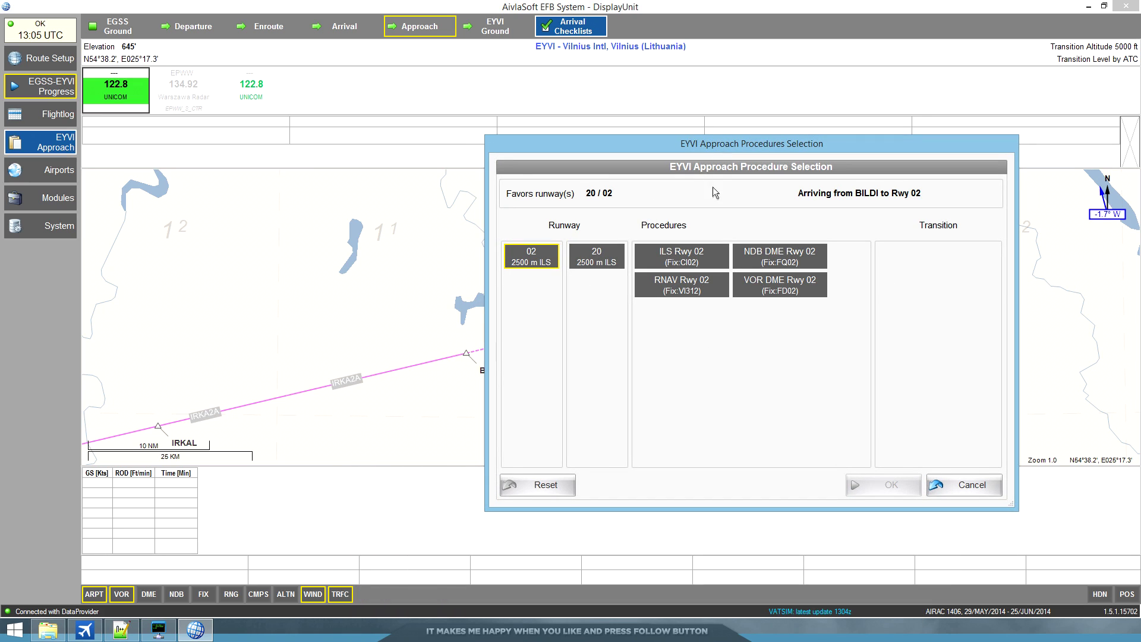
{"action": "left_click", "coordinate": [684, 262]}
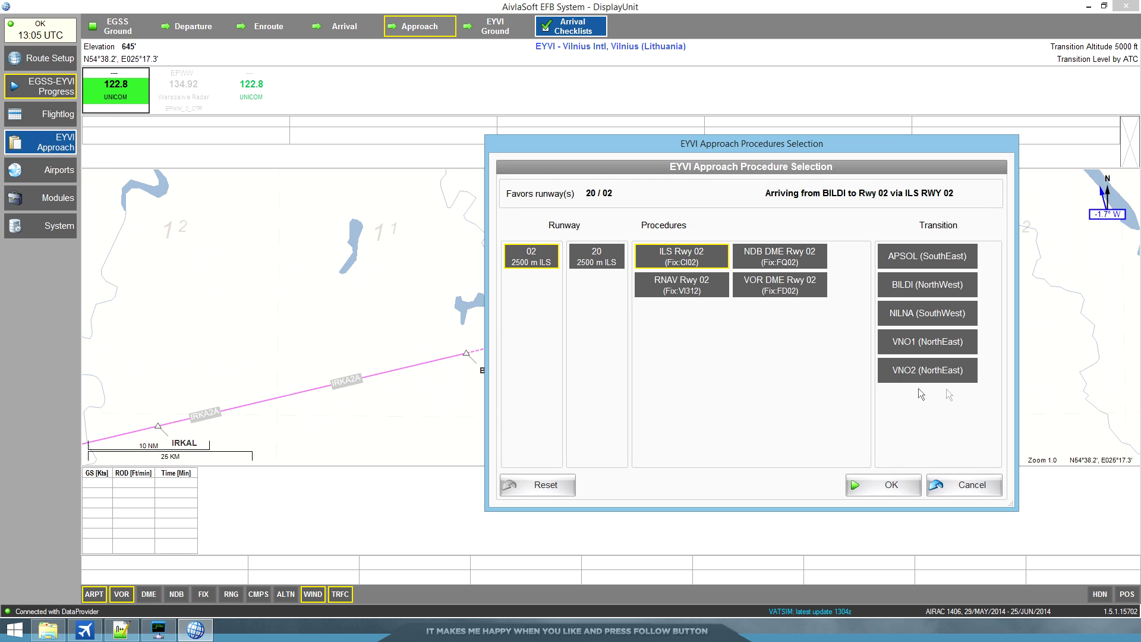
{"action": "left_click", "coordinate": [960, 289]}
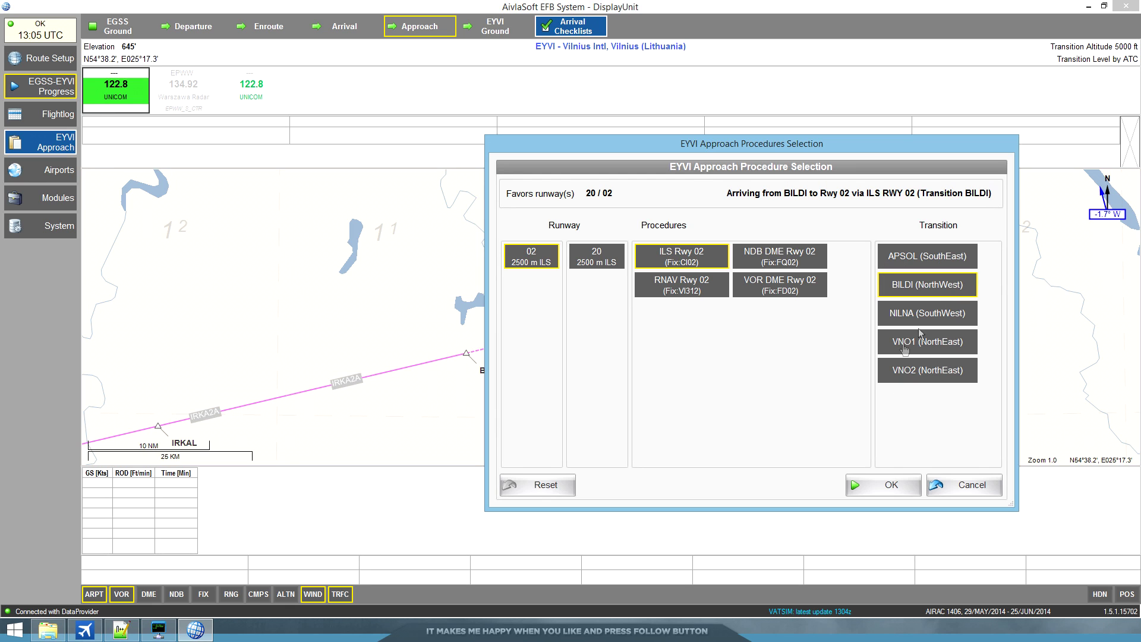
{"action": "left_click", "coordinate": [863, 487]}
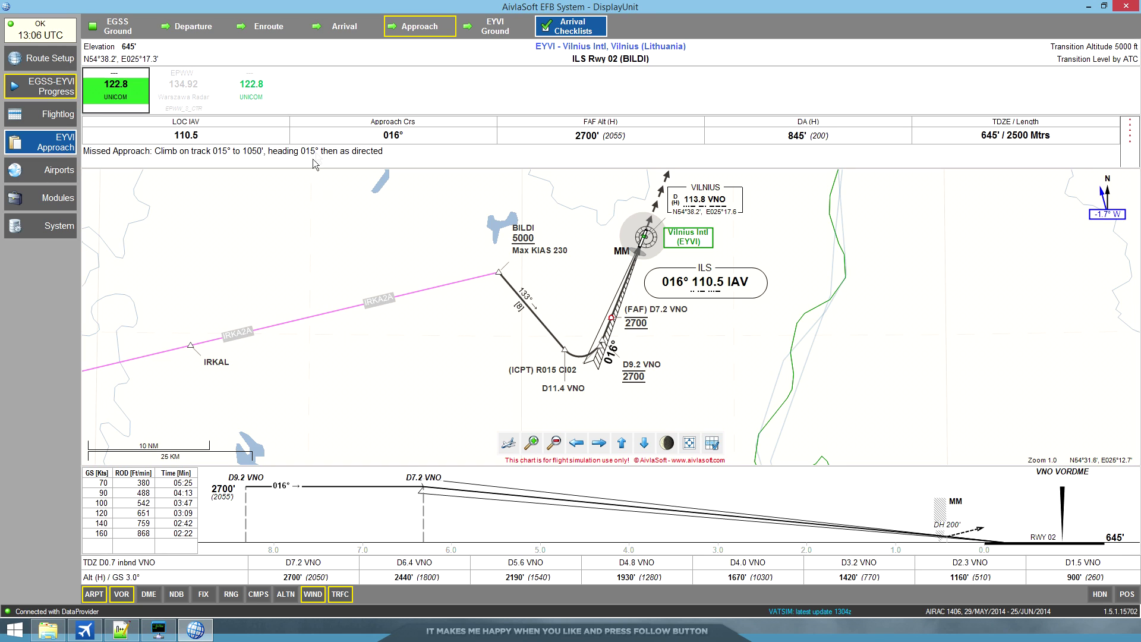
{"action": "left_click", "coordinate": [484, 33]}
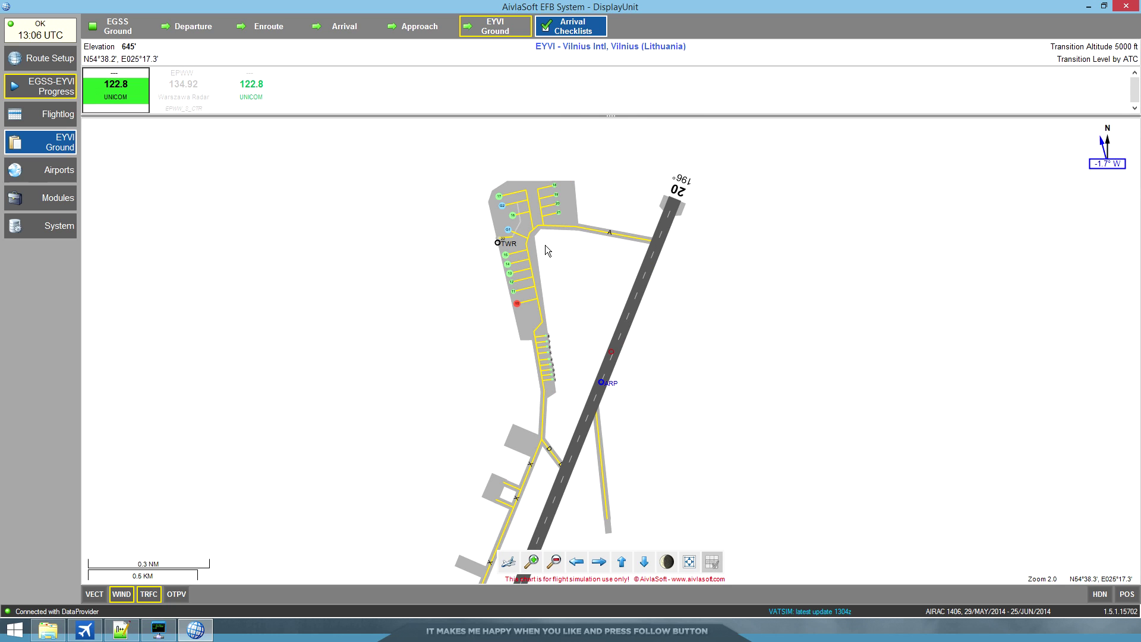
- Open the Airports flyout to reach the airport list options
{"action": "left_click", "coordinate": [37, 180]}
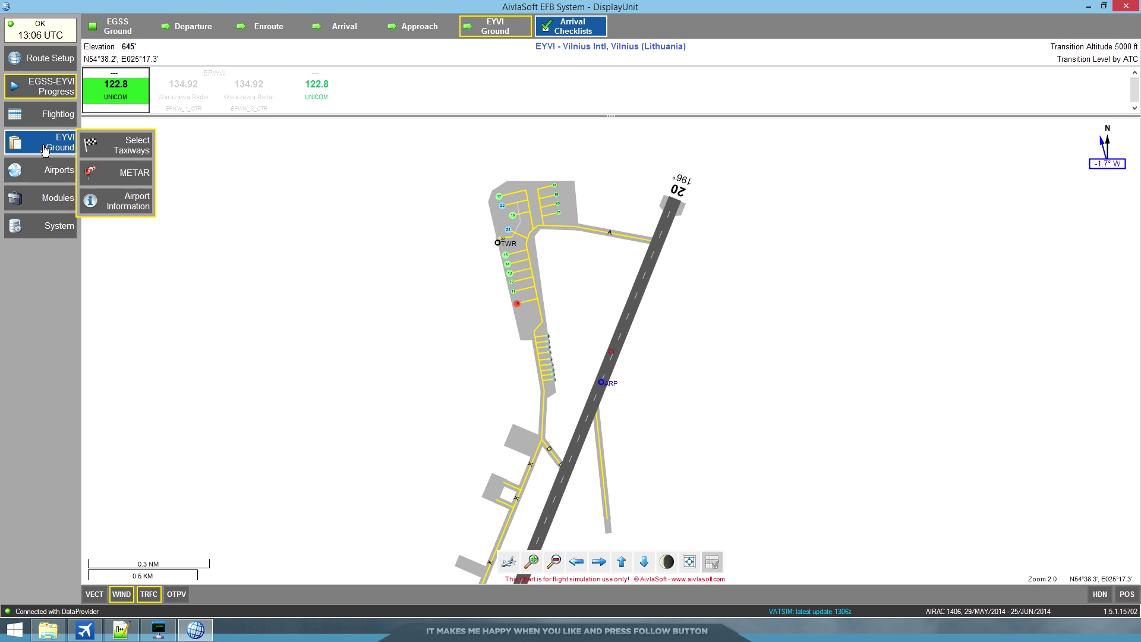
- Find London City by entering EGLC in the all-airports list and load its airport data
{"action": "left_click", "coordinate": [141, 290]}
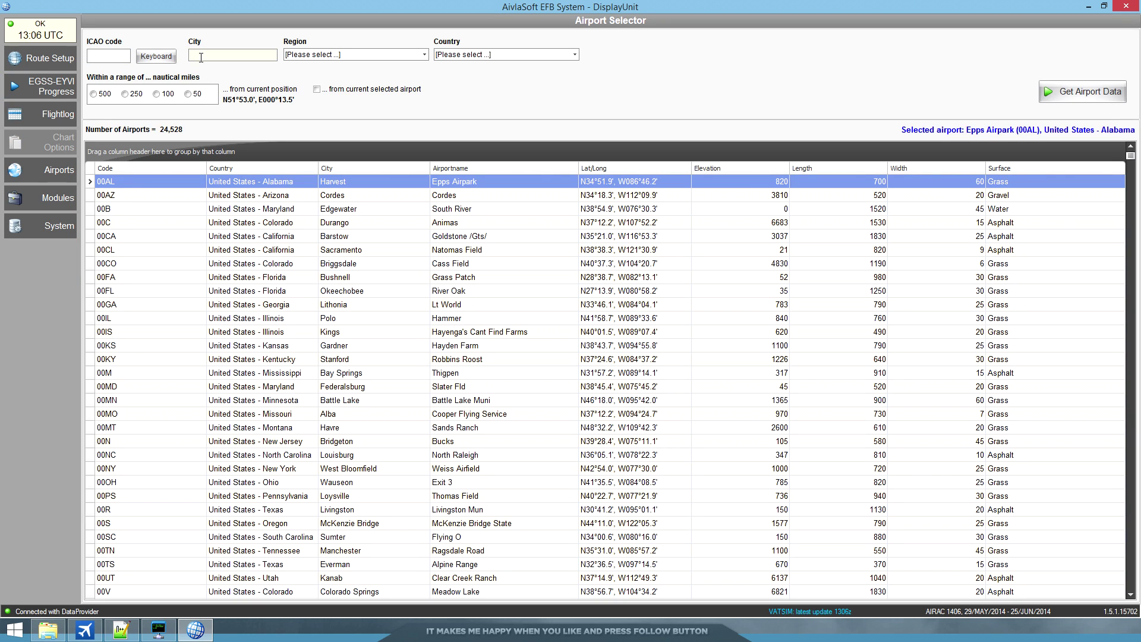
{"action": "type", "text": "EGLC"}
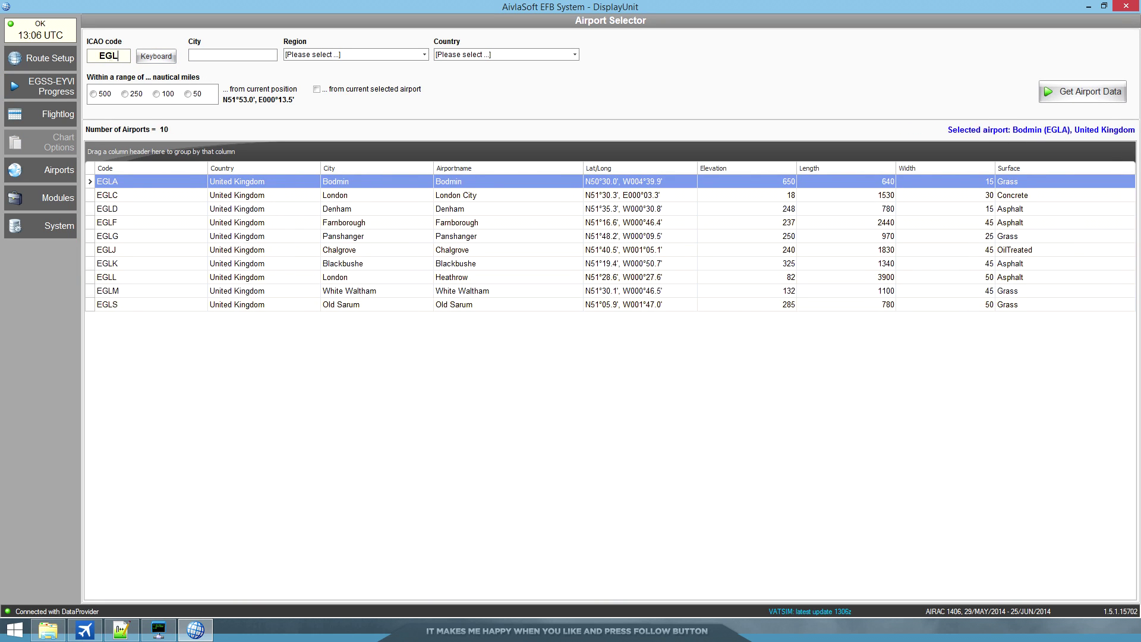
{"action": "left_click", "coordinate": [321, 184]}
{"action": "left_click", "coordinate": [1070, 92]}
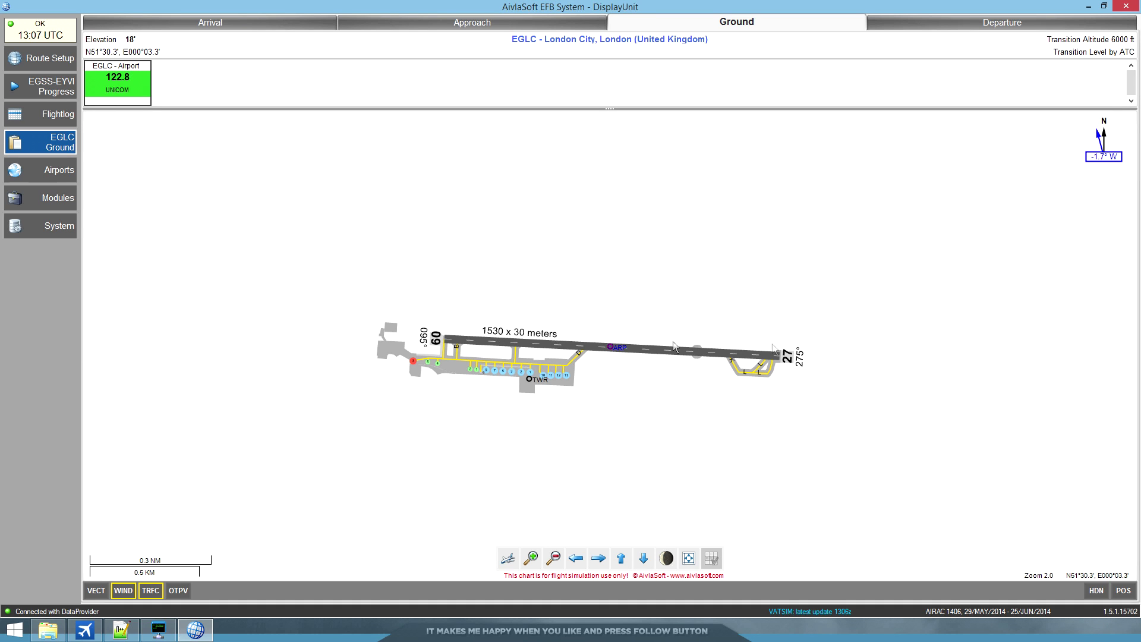
- On the EGLC approach tab, select the ILS Rwy 09 approach via the ALKI1 transition
{"action": "left_click", "coordinate": [529, 23]}
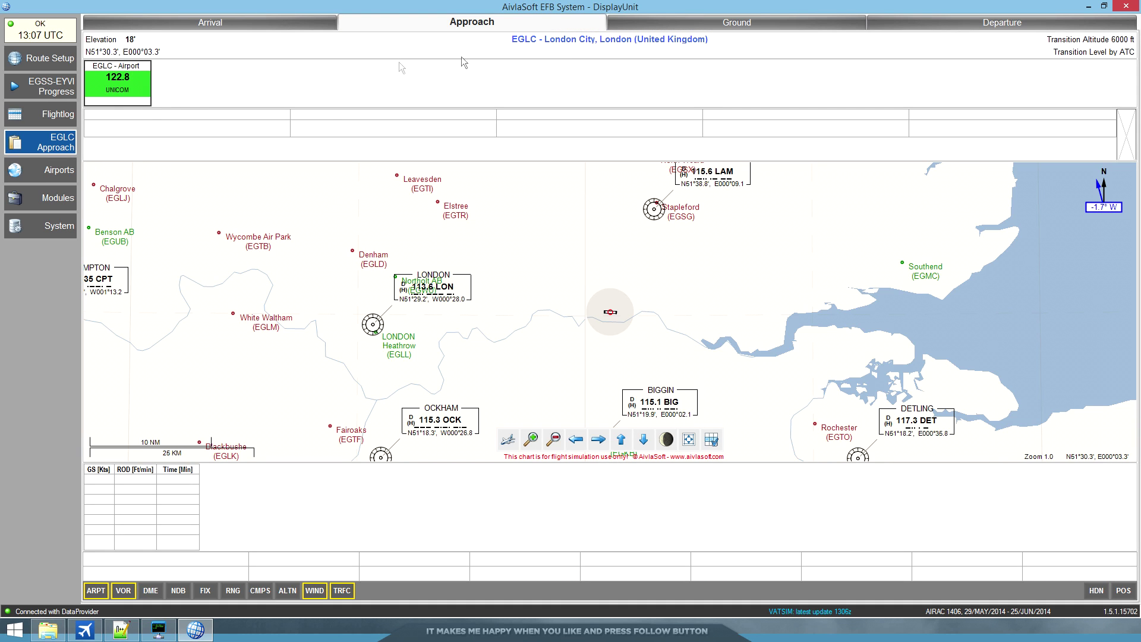
{"action": "left_click", "coordinate": [41, 143]}
{"action": "left_click", "coordinate": [143, 147]}
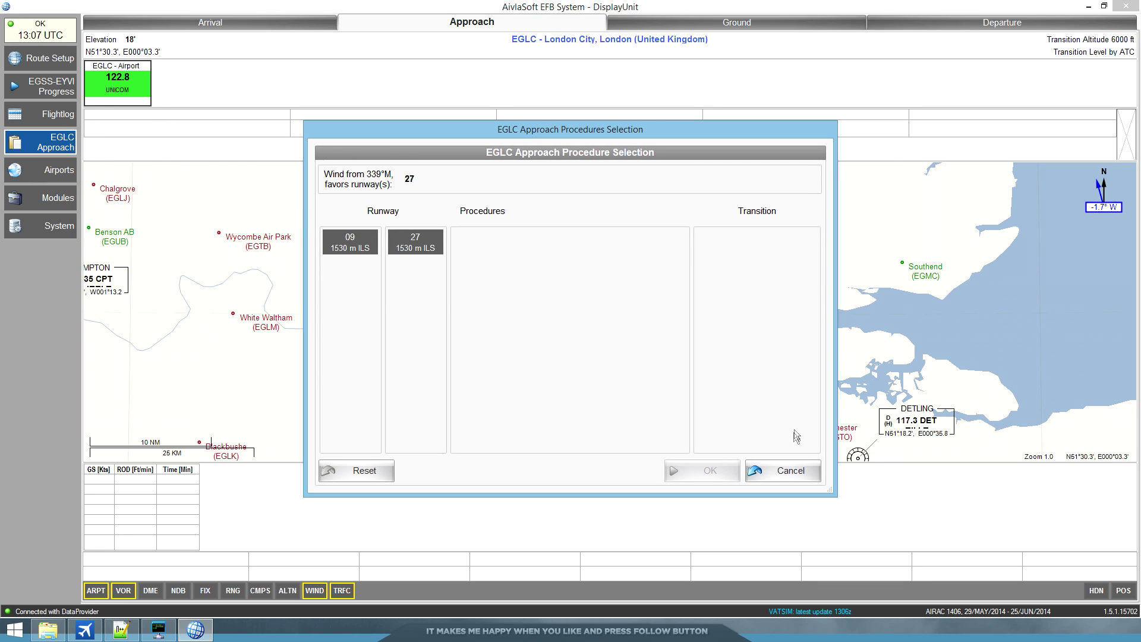
{"action": "left_click", "coordinate": [373, 251]}
{"action": "left_click", "coordinate": [504, 241]}
{"action": "left_click", "coordinate": [746, 242]}
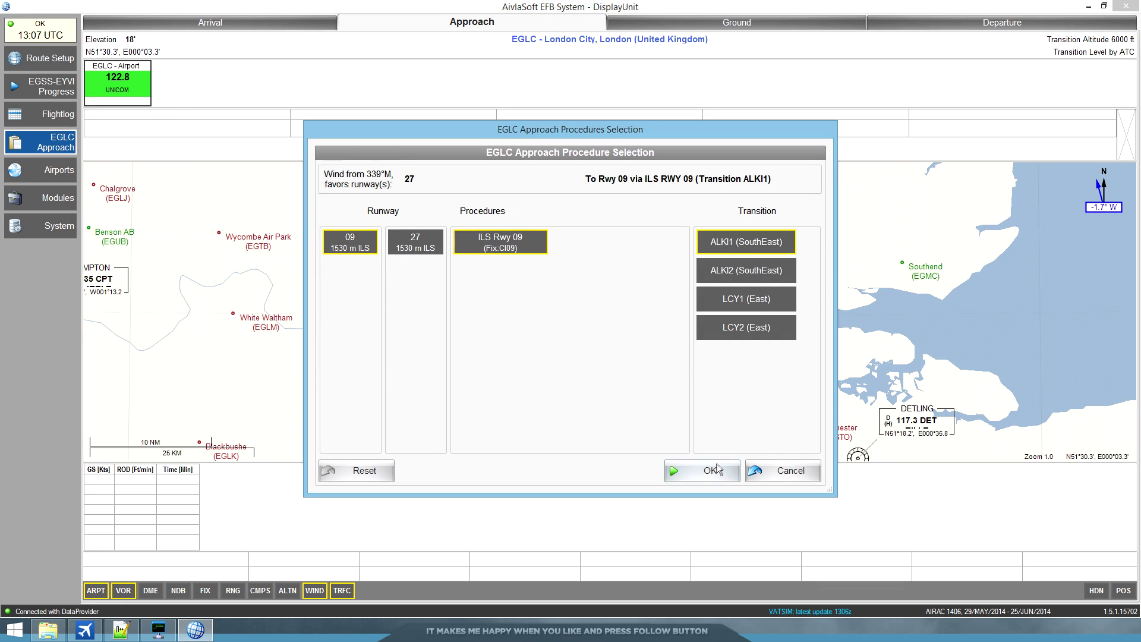
{"action": "left_click", "coordinate": [717, 469]}
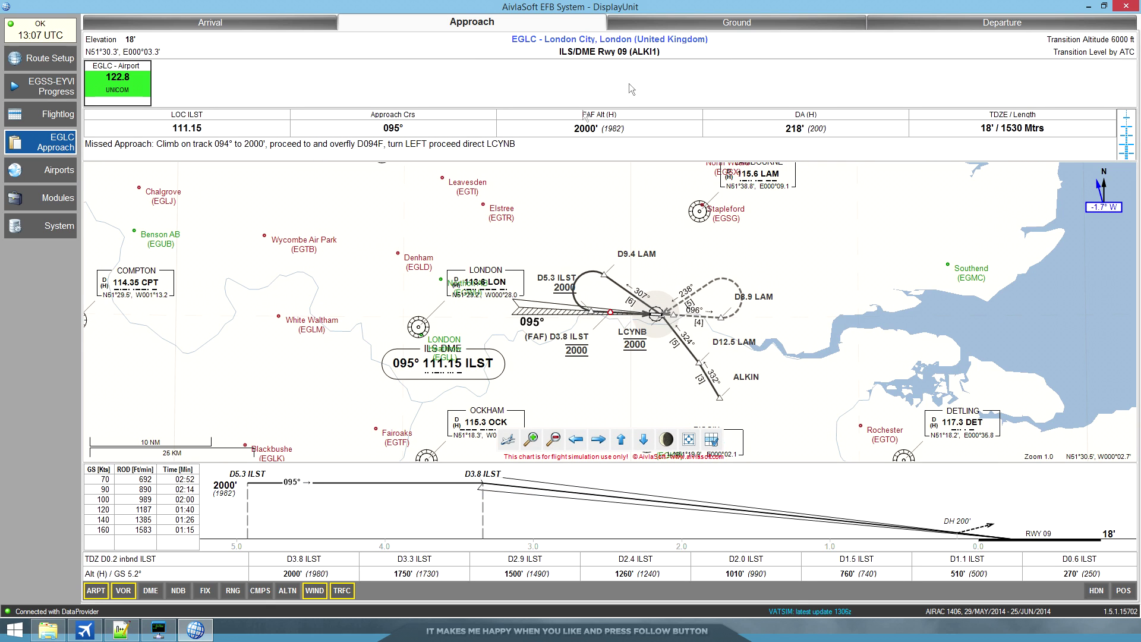
- Select the CLN7U departure from runway 09 for EGLC, then return to the EGSS–EYVI pages
{"action": "left_click", "coordinate": [962, 26]}
{"action": "left_click", "coordinate": [57, 151]}
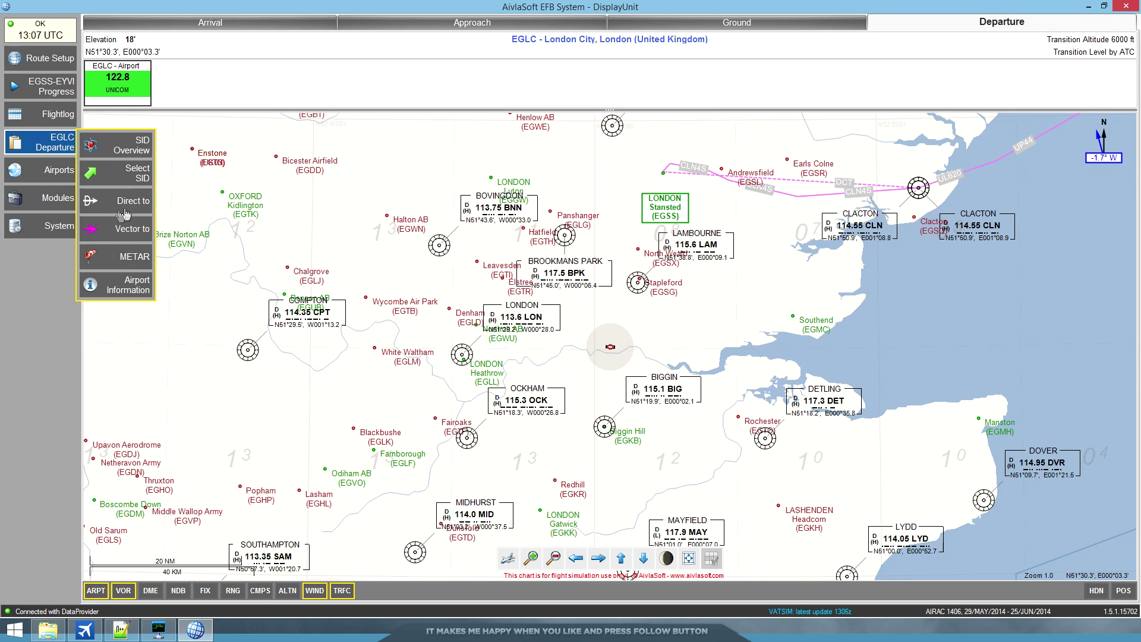
{"action": "left_click", "coordinate": [129, 176]}
{"action": "left_click", "coordinate": [373, 249]}
{"action": "left_click", "coordinate": [598, 241]}
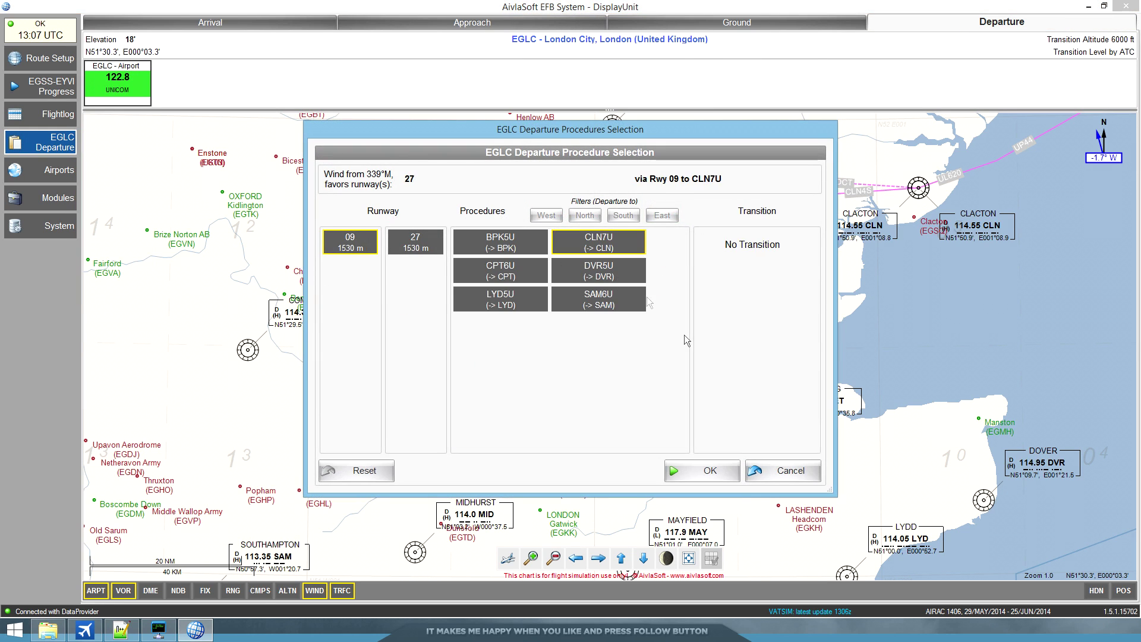
{"action": "left_click", "coordinate": [711, 470]}
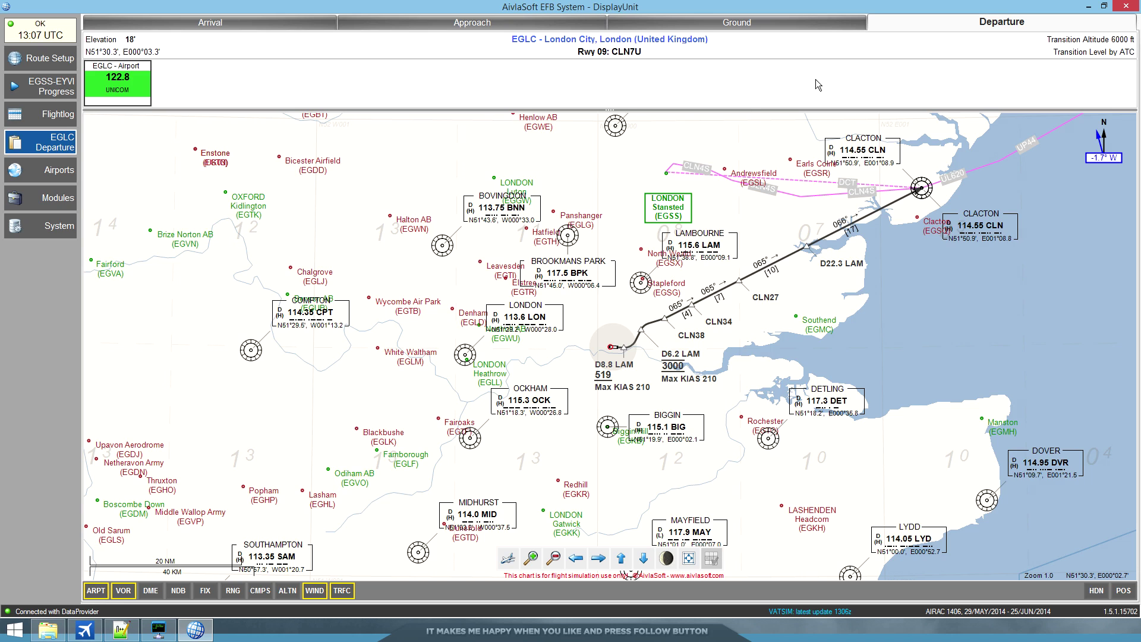
{"action": "left_click", "coordinate": [66, 97]}
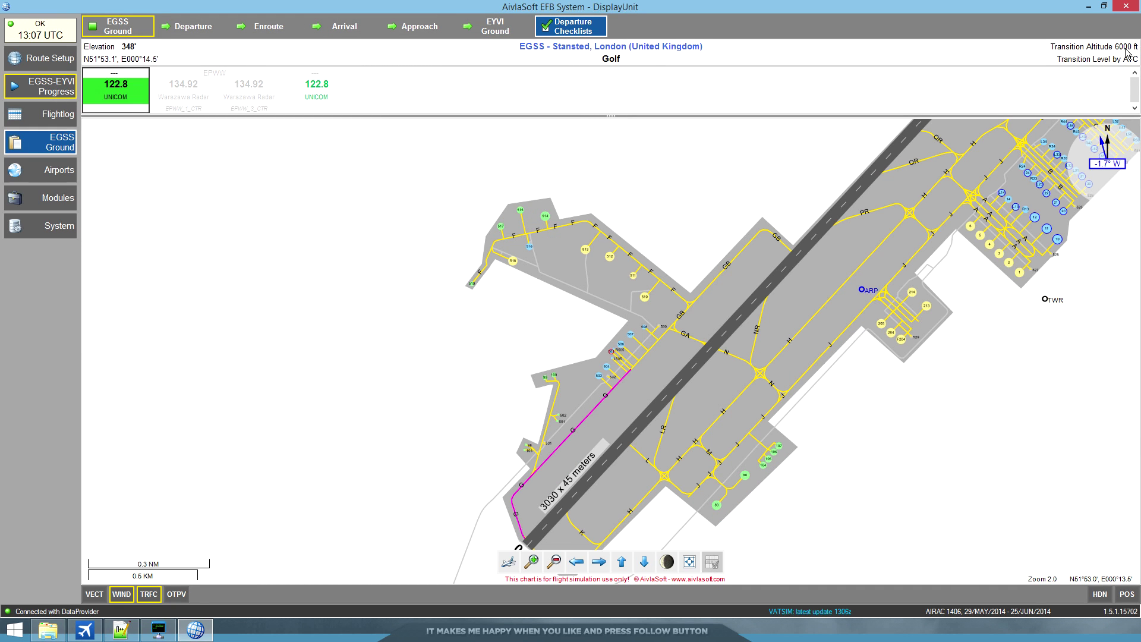
- Review the Vilnius ground diagram, approach chart and IRKA2A arrival chart
{"action": "left_click", "coordinate": [507, 36]}
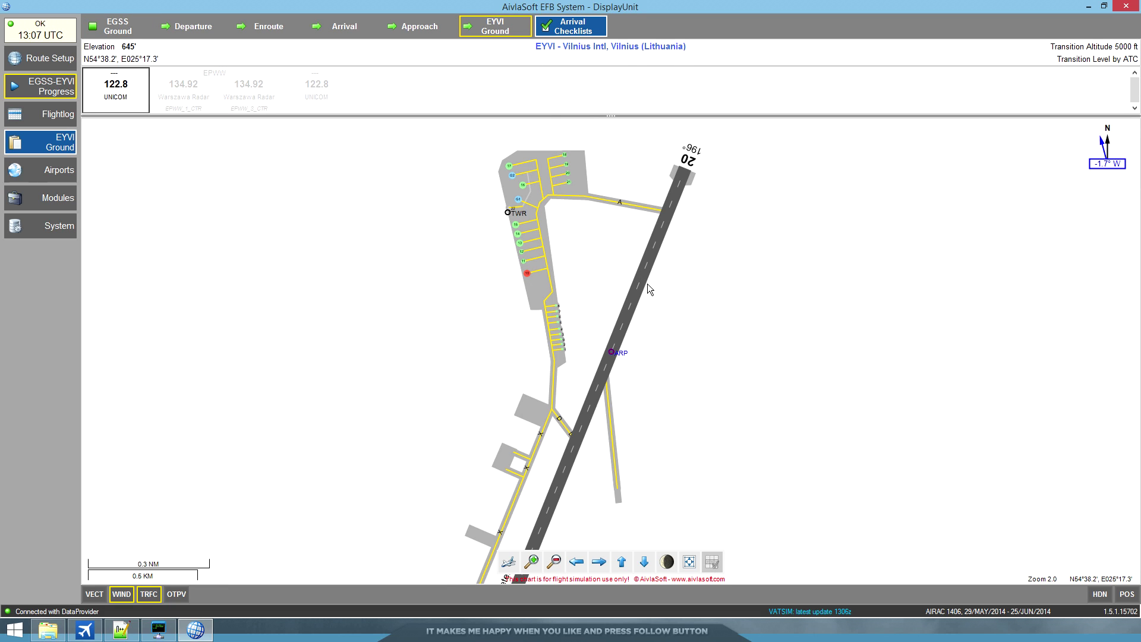
{"action": "left_click", "coordinate": [418, 27]}
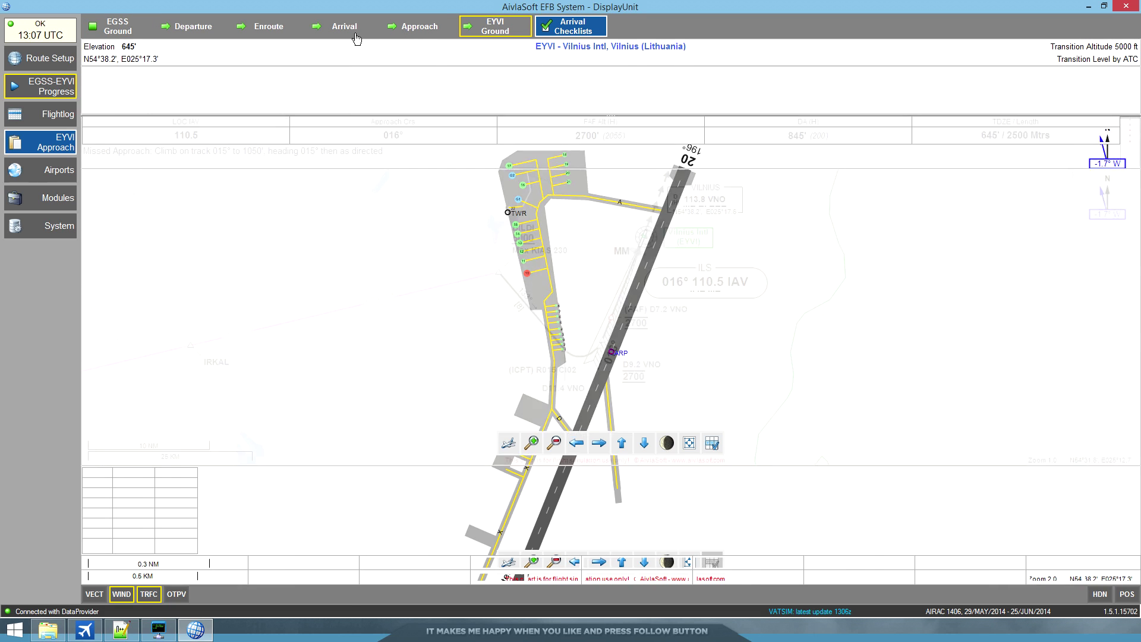
{"action": "left_click", "coordinate": [351, 29]}
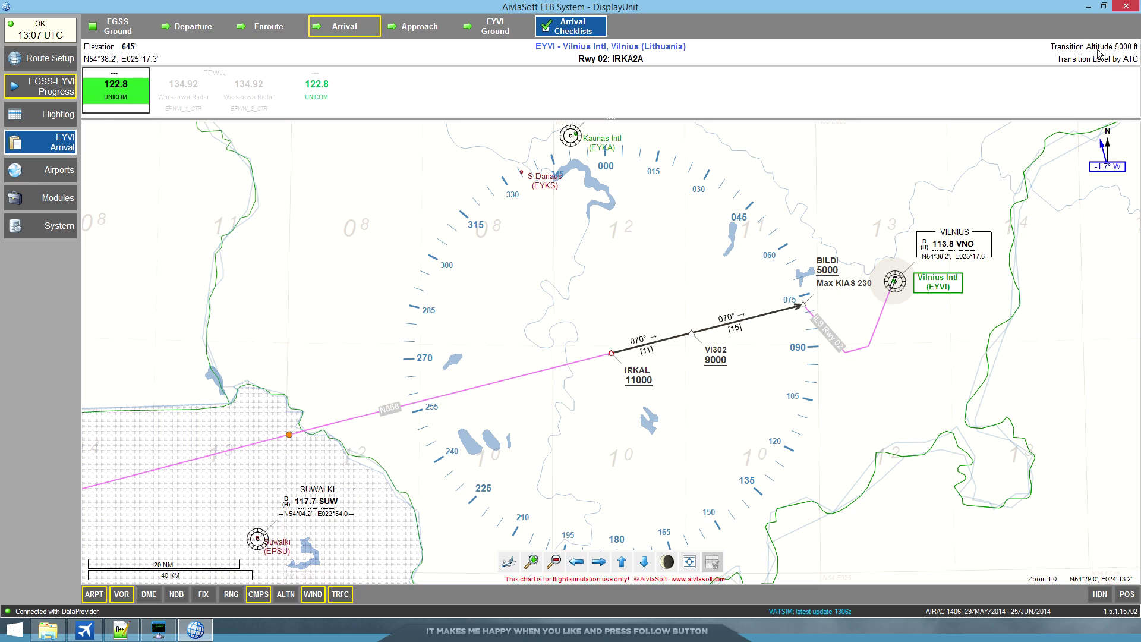
- Show the Stansted ground diagram and pan it to the Golf taxi route beside runway 04/22
{"action": "left_click", "coordinate": [135, 32]}
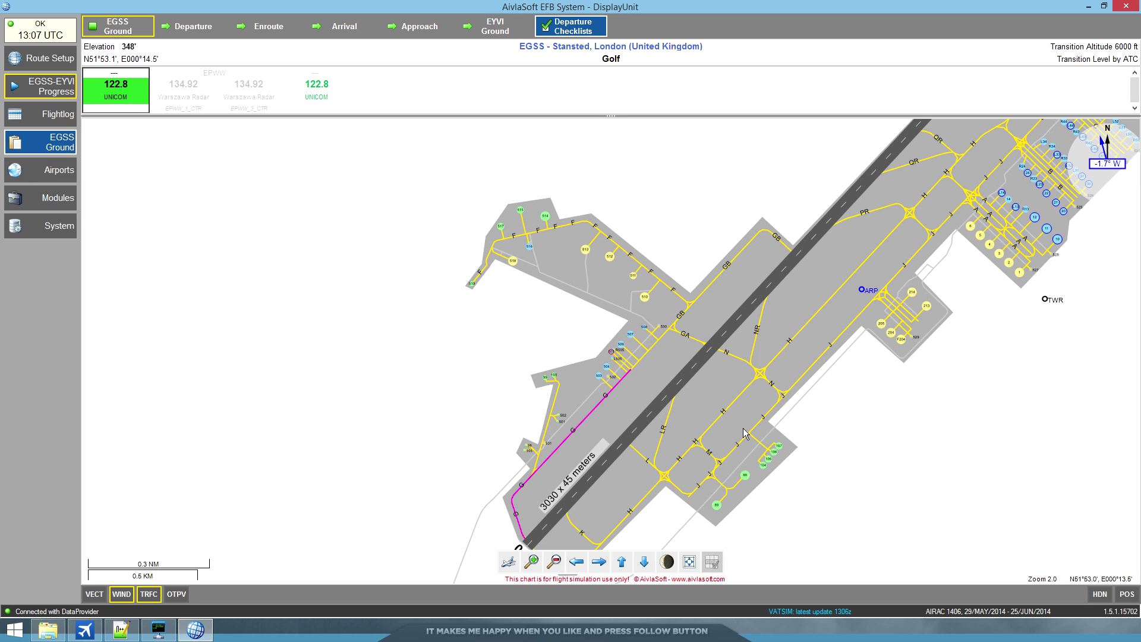
{"action": "left_click", "coordinate": [866, 375]}
{"action": "left_click", "coordinate": [827, 313]}
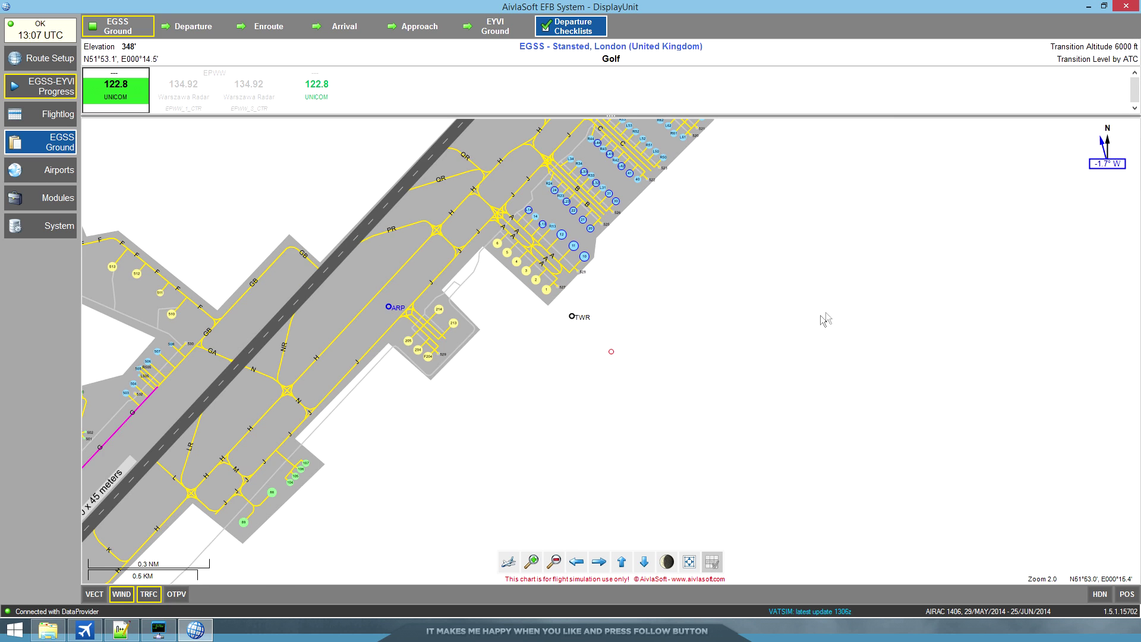
{"action": "left_click", "coordinate": [622, 255]}
{"action": "left_click_drag", "start_coordinate": [443, 403], "coordinate": [691, 393]}
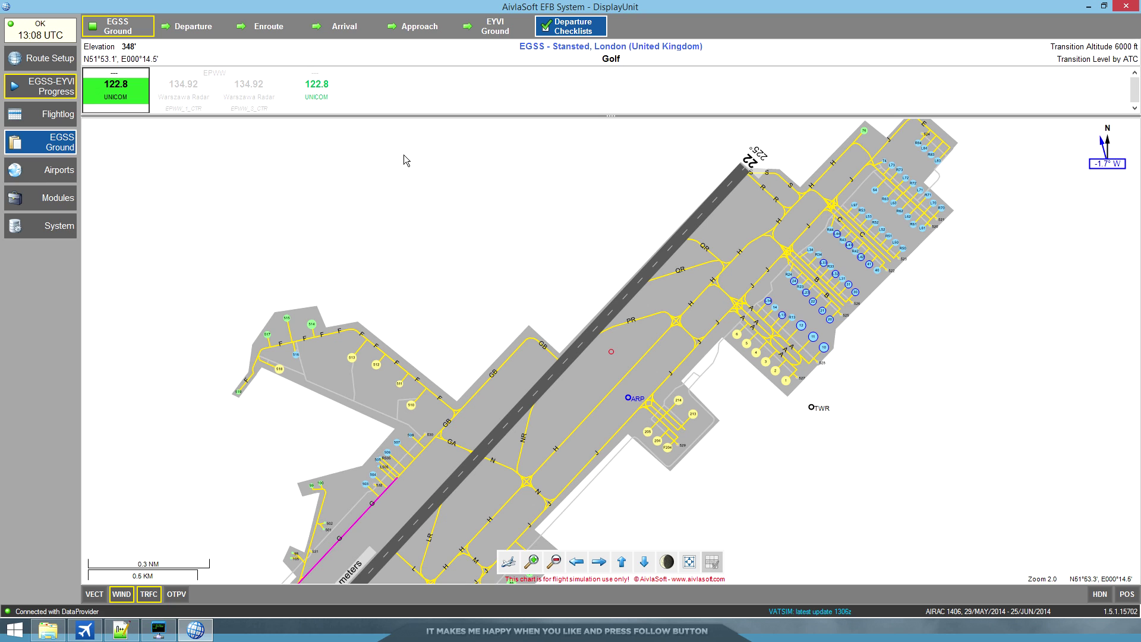
- Minimize the DisplayUnit and quit the DataProvider, confirming Yes at the prompt
{"action": "left_click", "coordinate": [1089, 6]}
{"action": "left_click", "coordinate": [802, 109]}
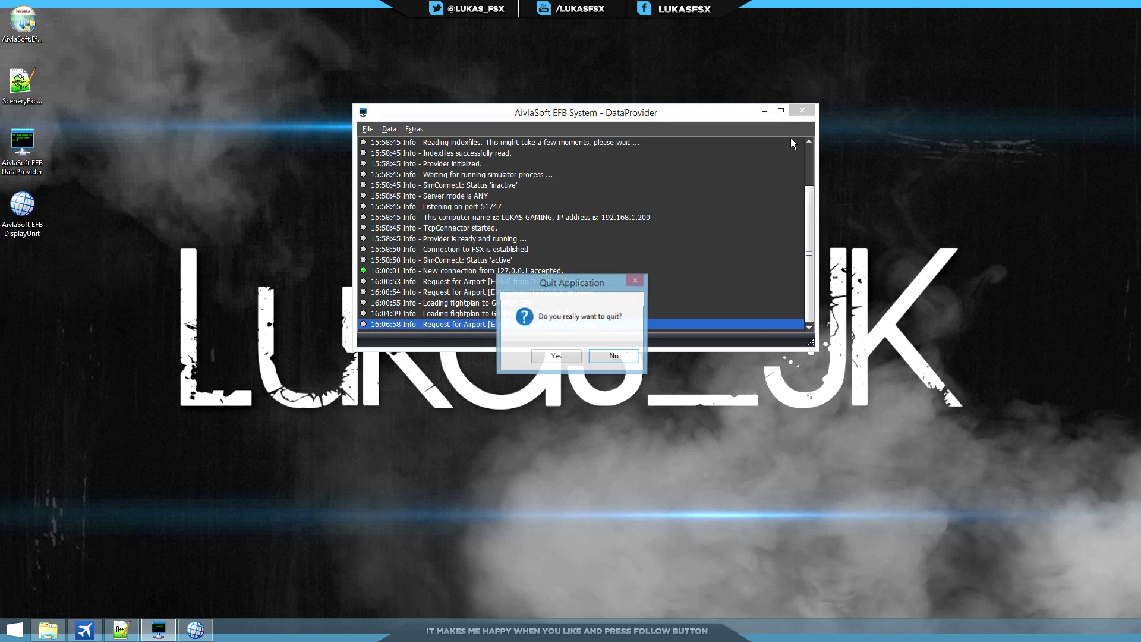
{"action": "left_click", "coordinate": [585, 357]}
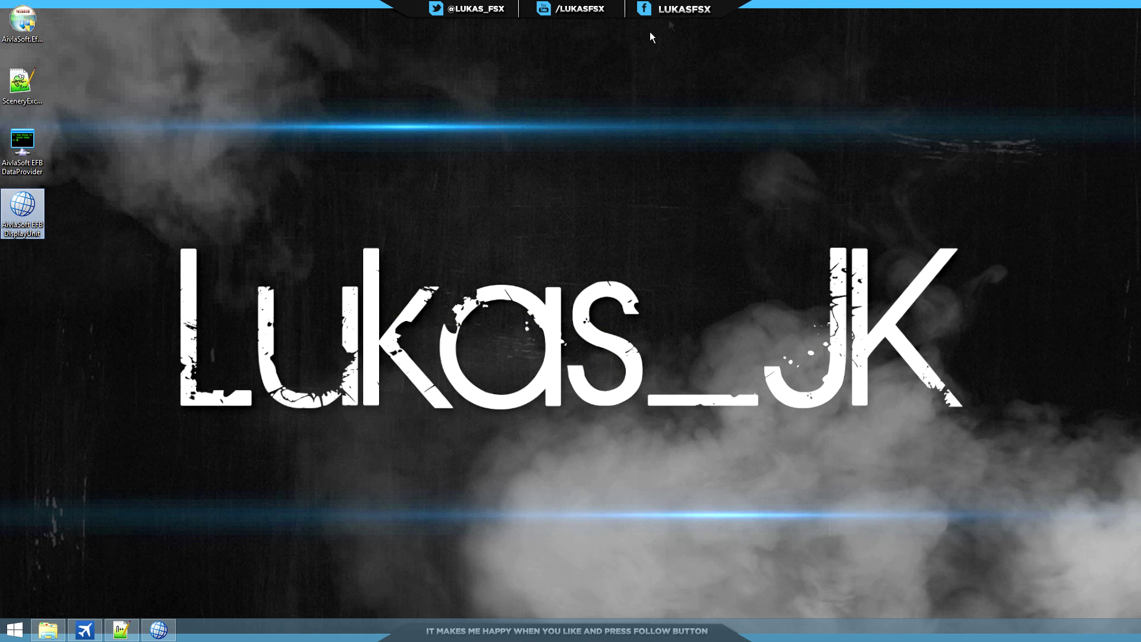
{"action": "left_click", "coordinate": [702, 11]}
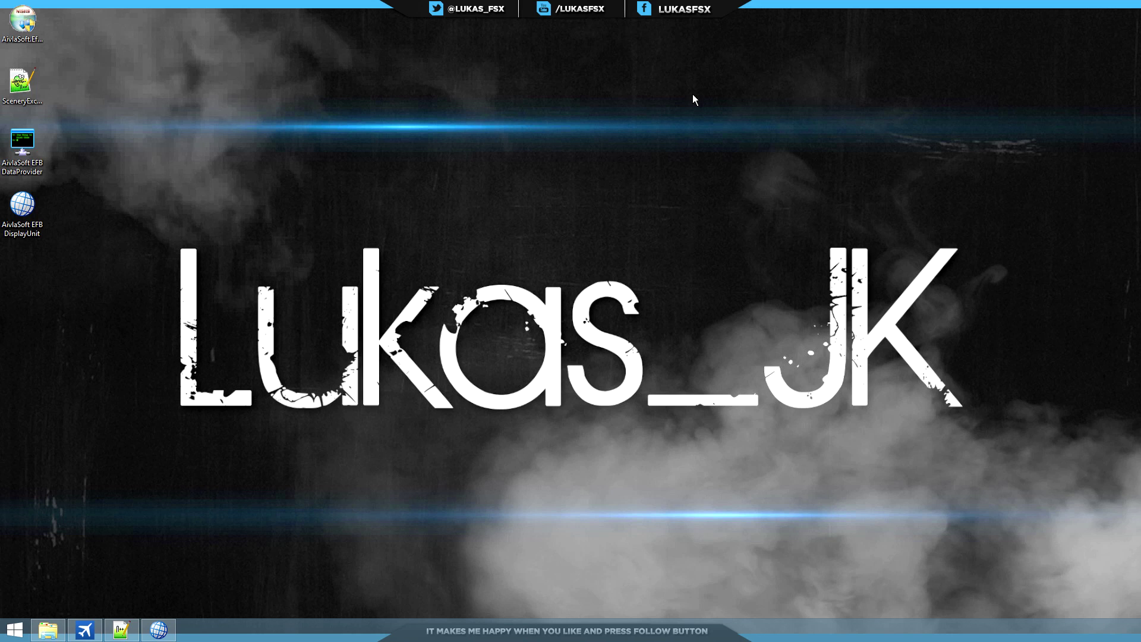